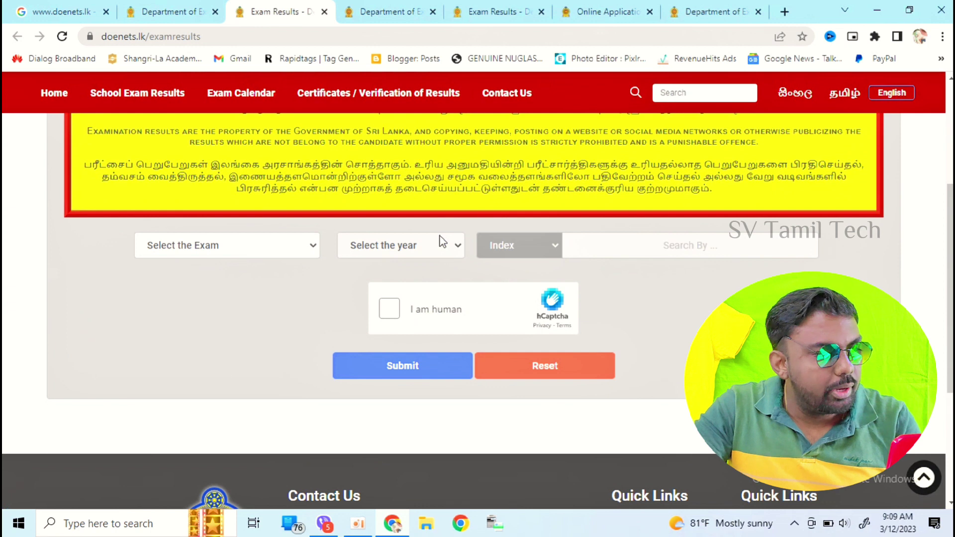
Step: Select the G.C.E.(A/L) EXAMINATION-(After Rescrutiny) and the year 2021(2022) in the exam results form
click(256, 245)
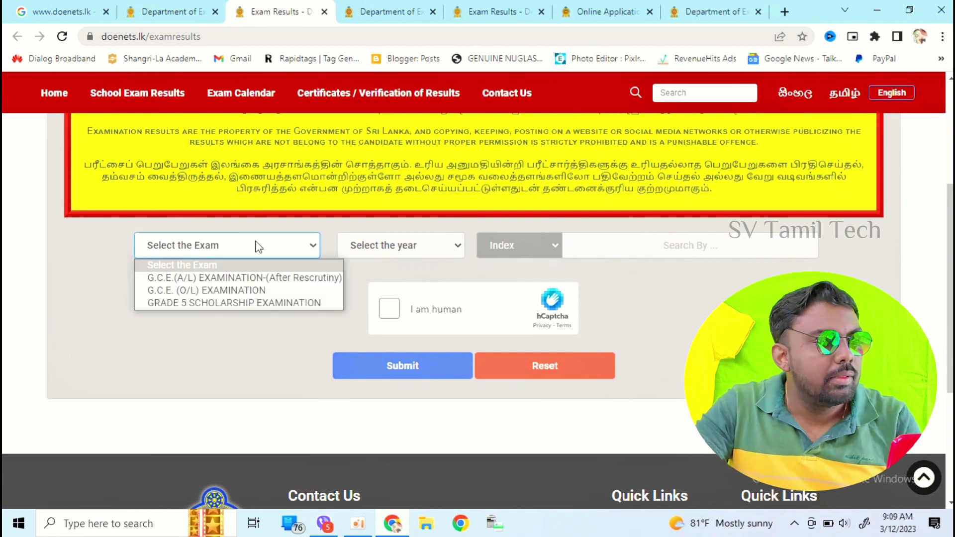
click(255, 278)
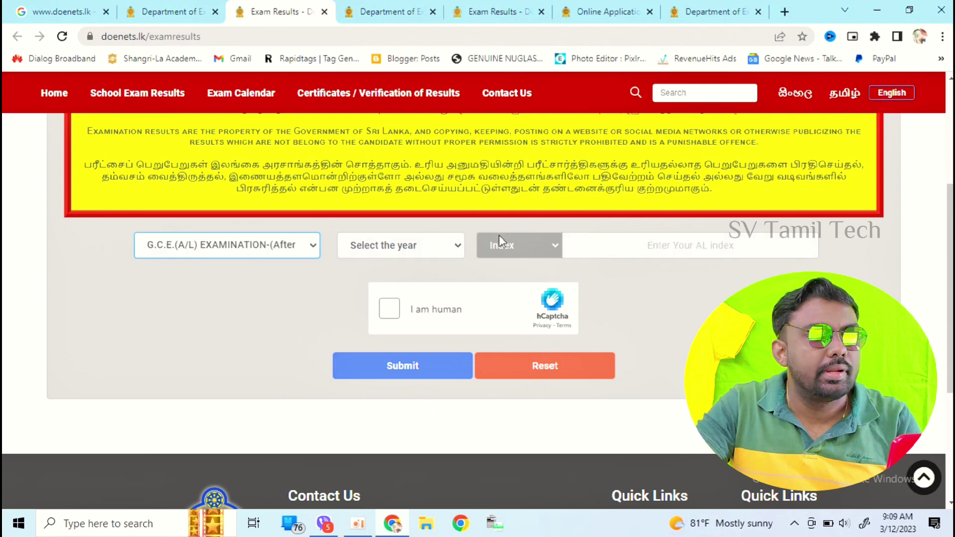
click(422, 247)
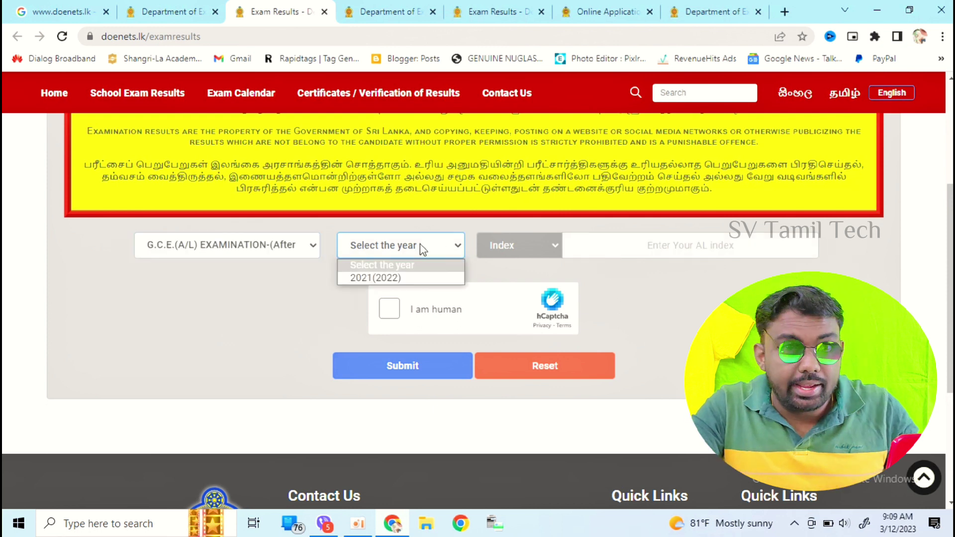
click(380, 279)
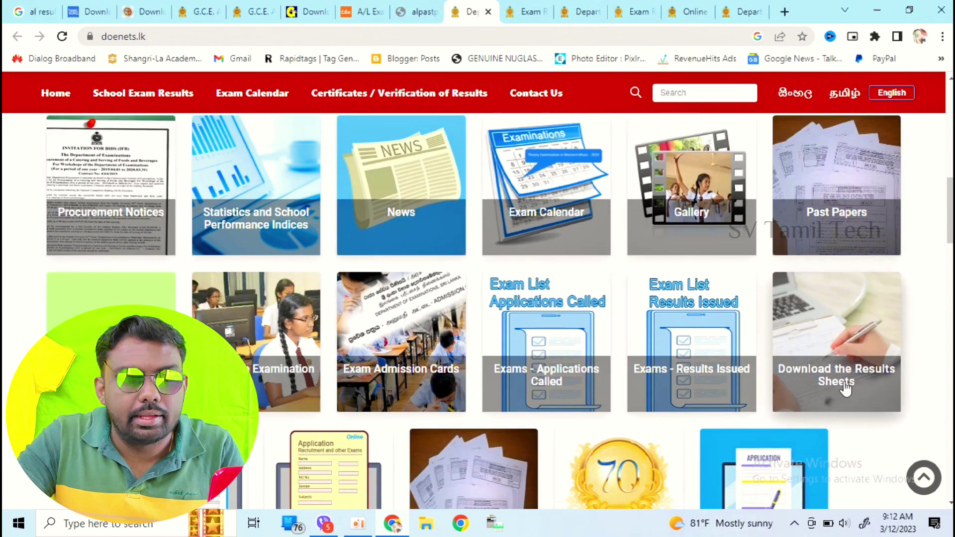
Step: Open the Download the Results Sheets service and view the G.C.E. A./L. Examination 2021 online results schedule page for school candidates
click(846, 389)
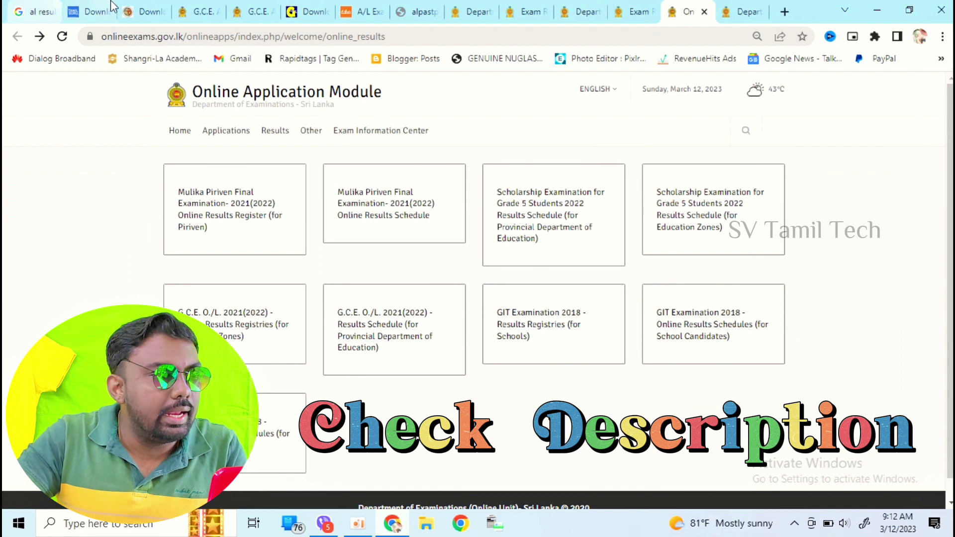
click(201, 10)
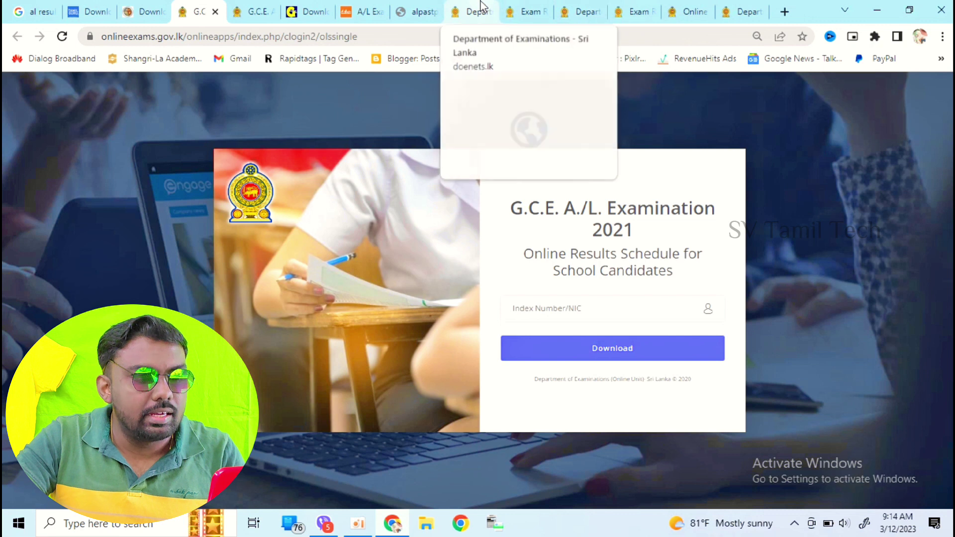
Step: Return to the Department of Examinations homepage and open the Certificates / Verification of Results page
click(477, 11)
scroll(463, 348, up, 4)
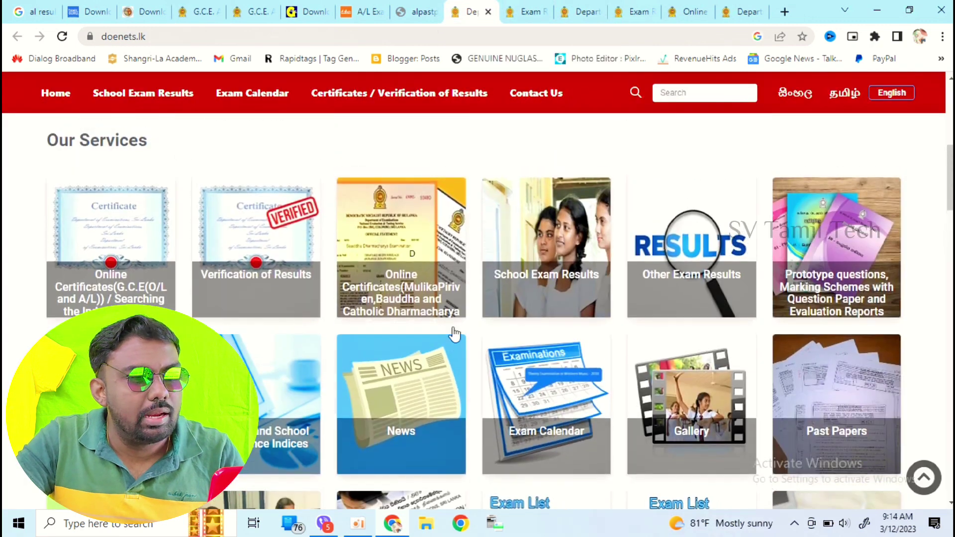
scroll(453, 334, up, 1)
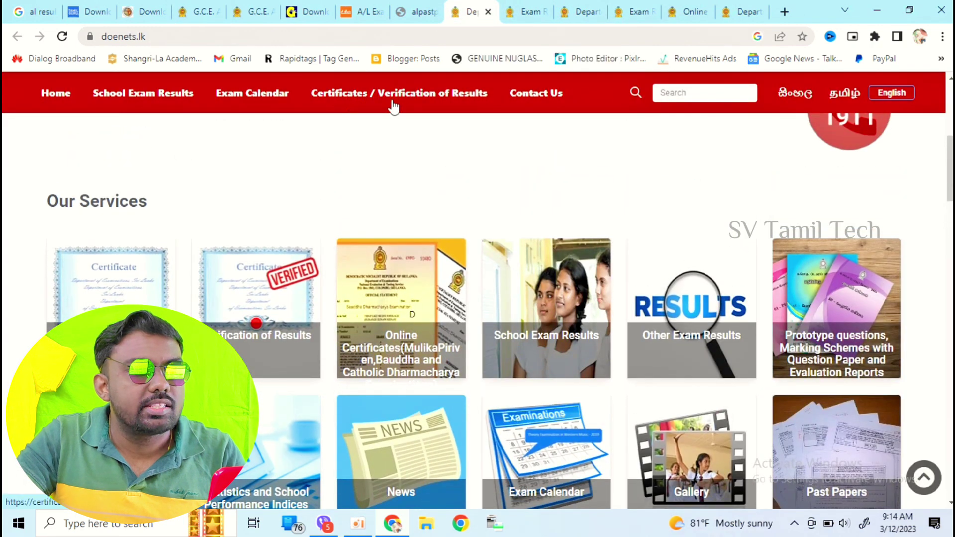
click(437, 101)
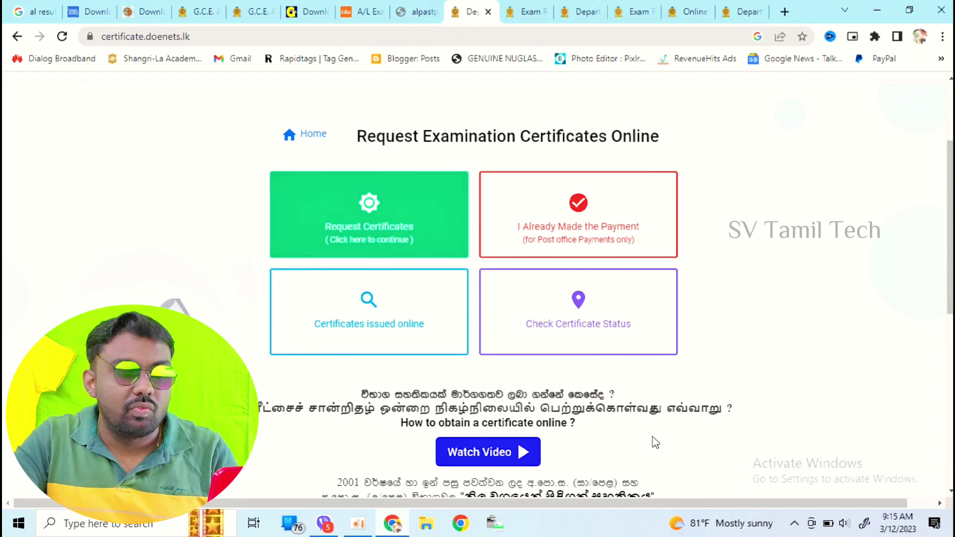
Step: Open the Request Certificates form and look over its NIC number, mobile number and email address fields
scroll(661, 442, down, 1)
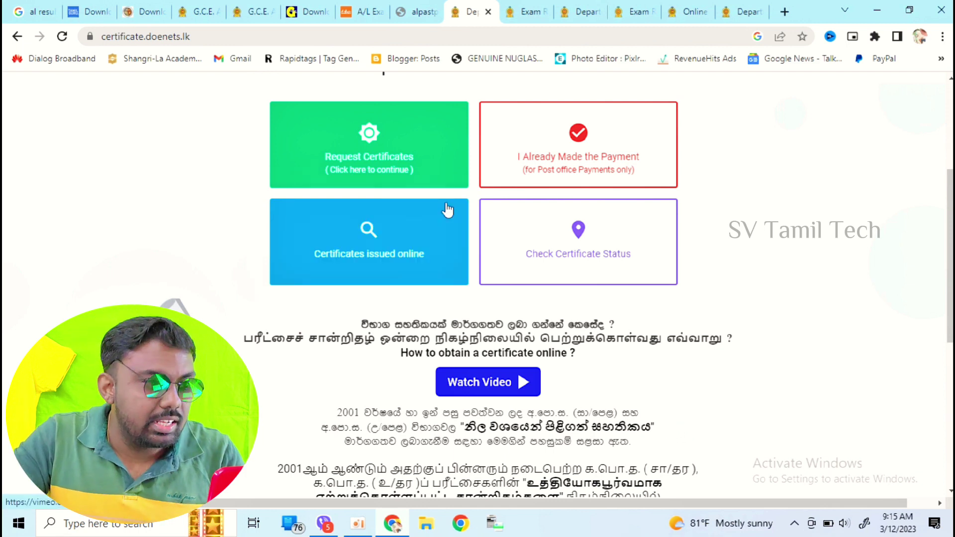
click(402, 156)
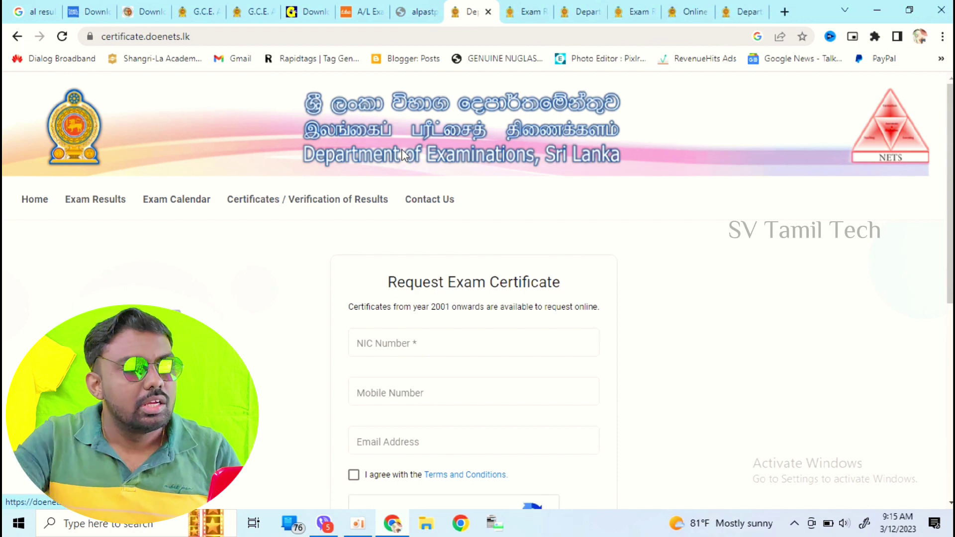
scroll(91, 172, down, 4)
scroll(317, 243, up, 3)
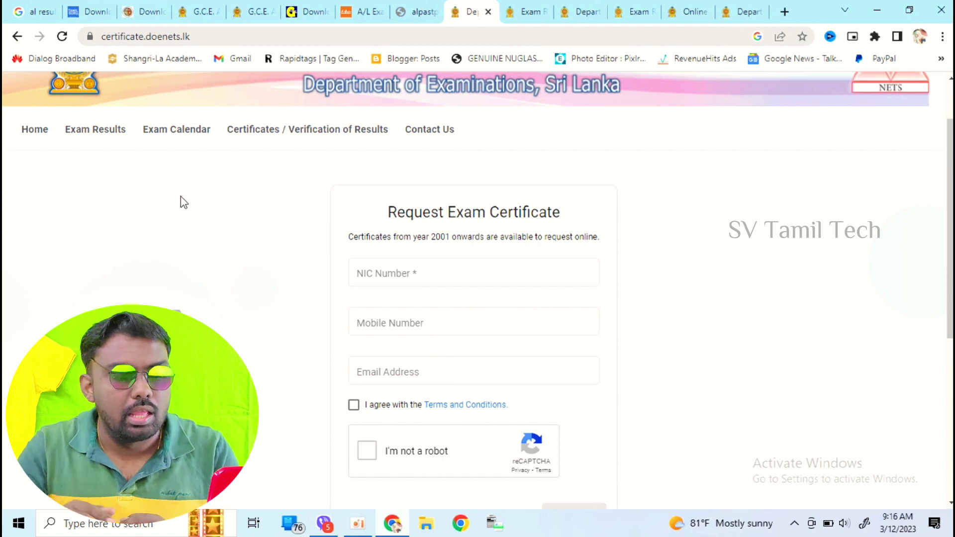
scroll(181, 199, down, 3)
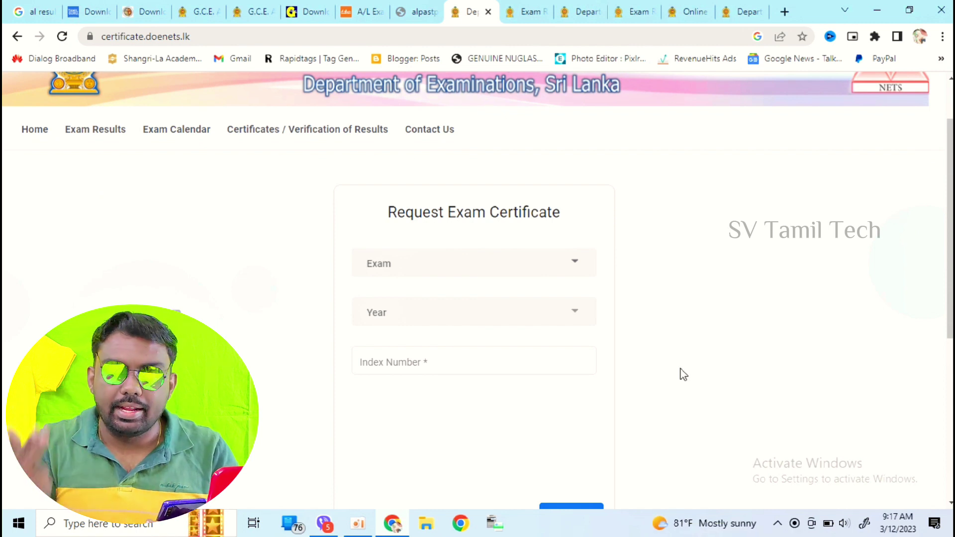
Step: Choose G.C.E. (A/L) EXAMINATION for the certificate request and browse the available years down to 2001
click(480, 271)
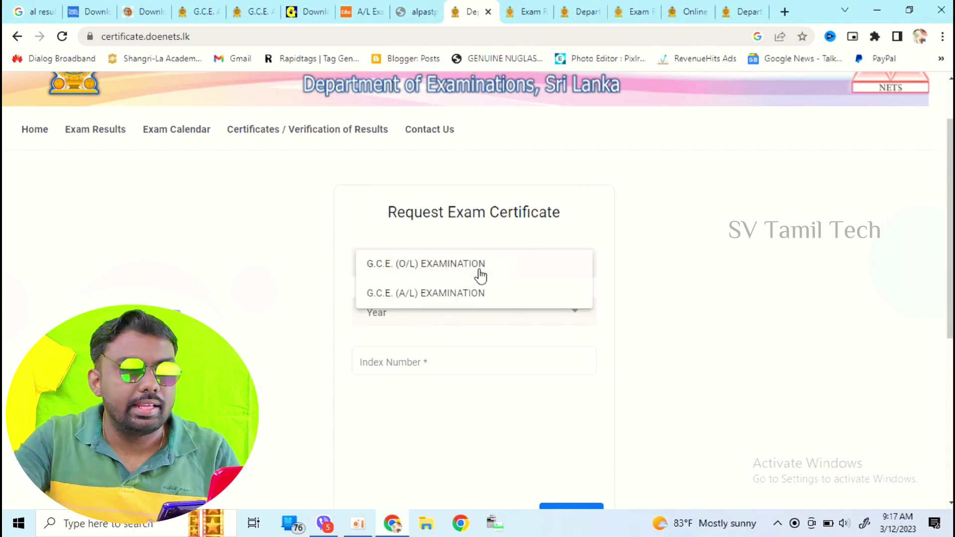
click(402, 294)
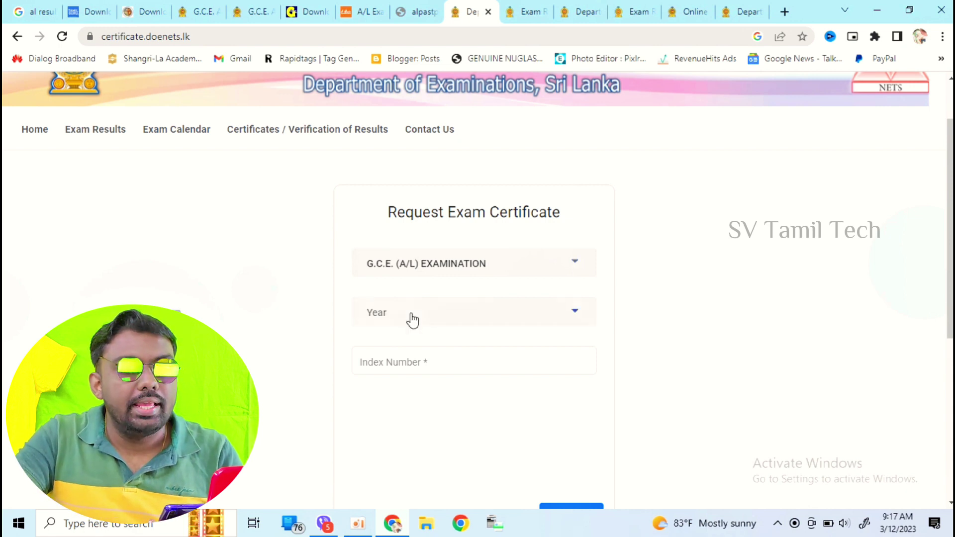
drag(411, 321, 732, 324)
click(485, 368)
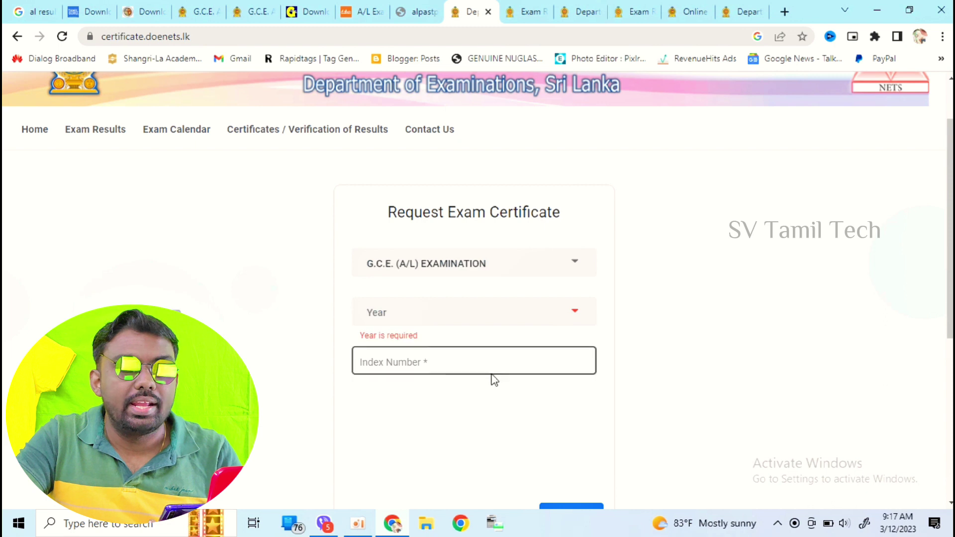
scroll(479, 371, down, 2)
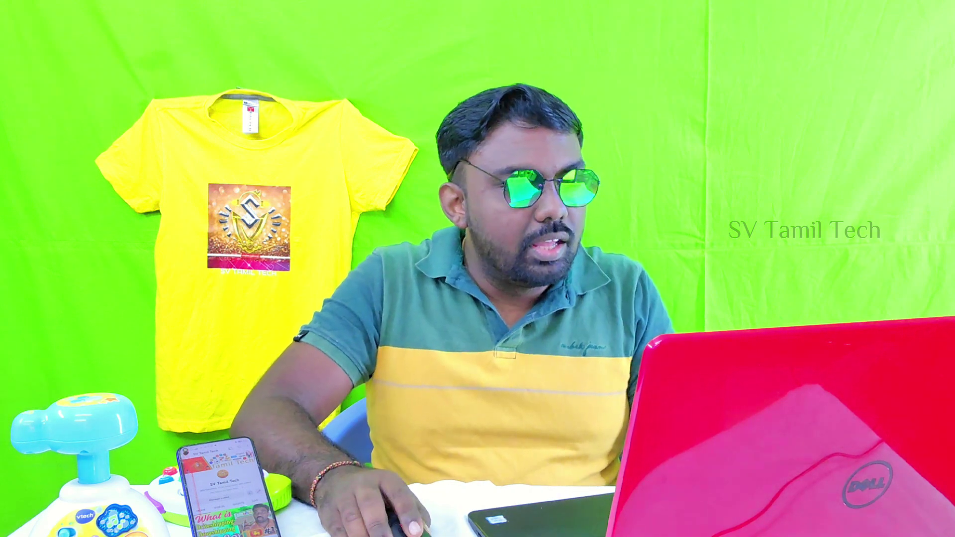
scroll(495, 351, down, 10)
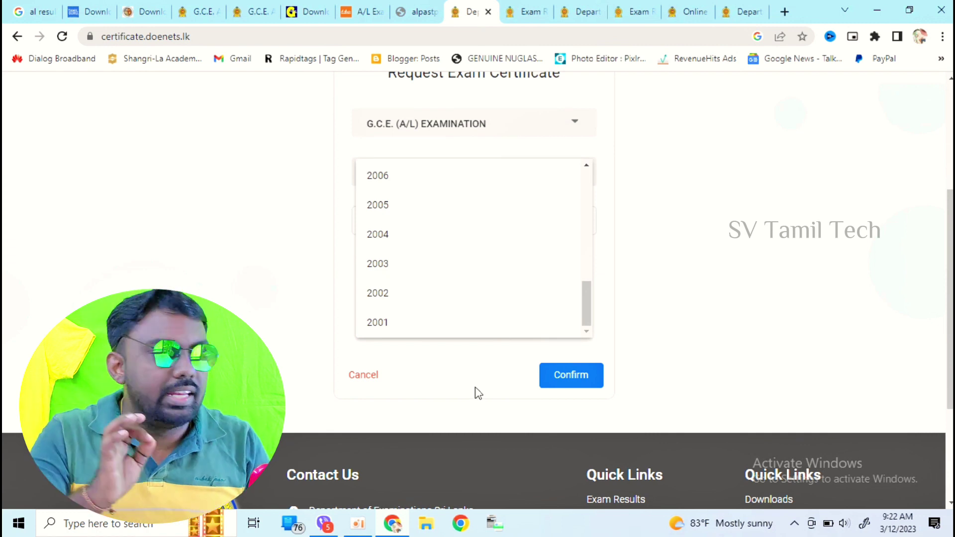
Step: Confirm the exam selection and the candidate details to proceed to the certificate types
click(570, 374)
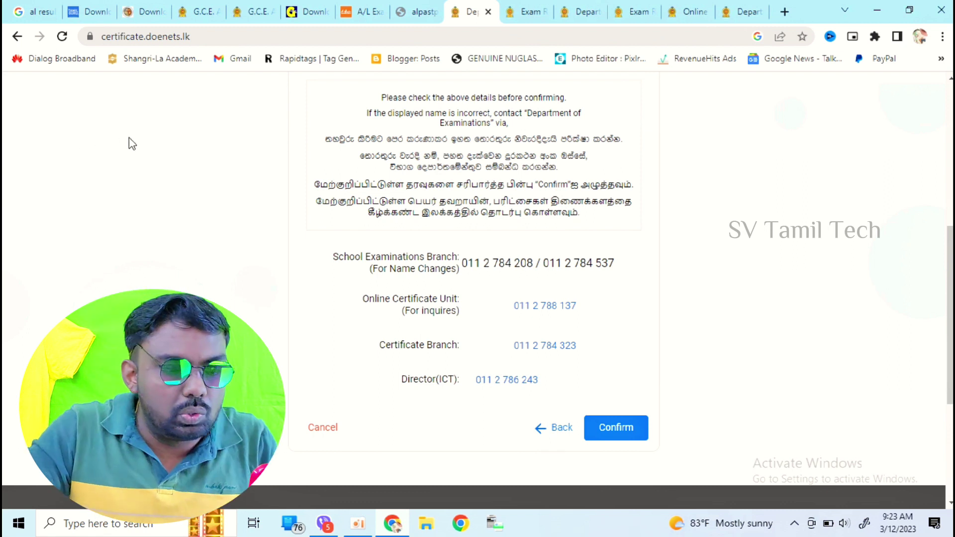
click(617, 436)
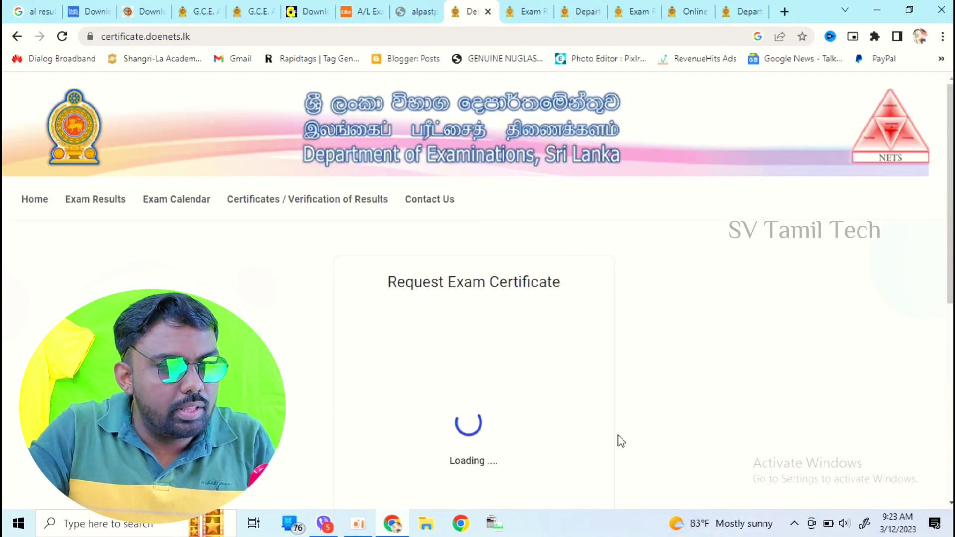
scroll(619, 440, down, 1)
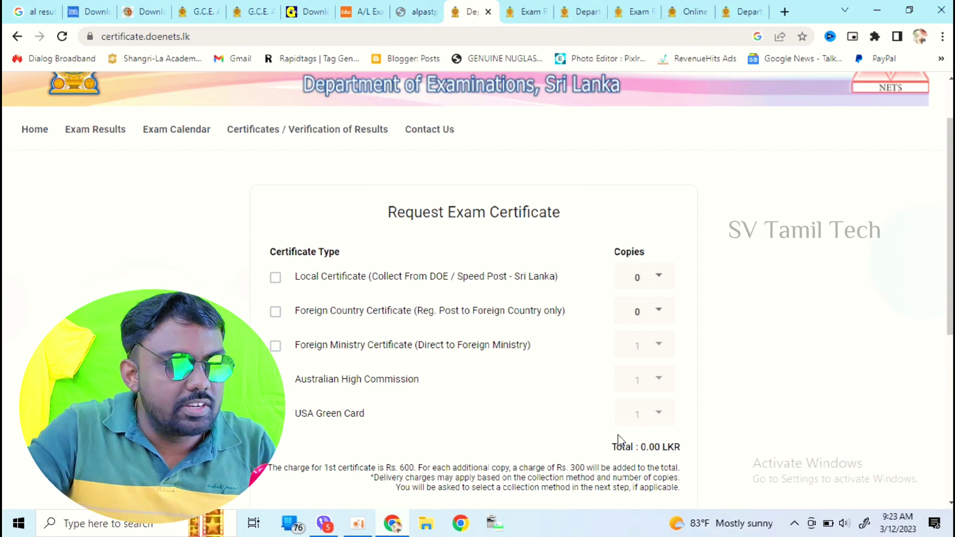
Step: Select the Local Certificate type and set its number of copies to 1
click(275, 278)
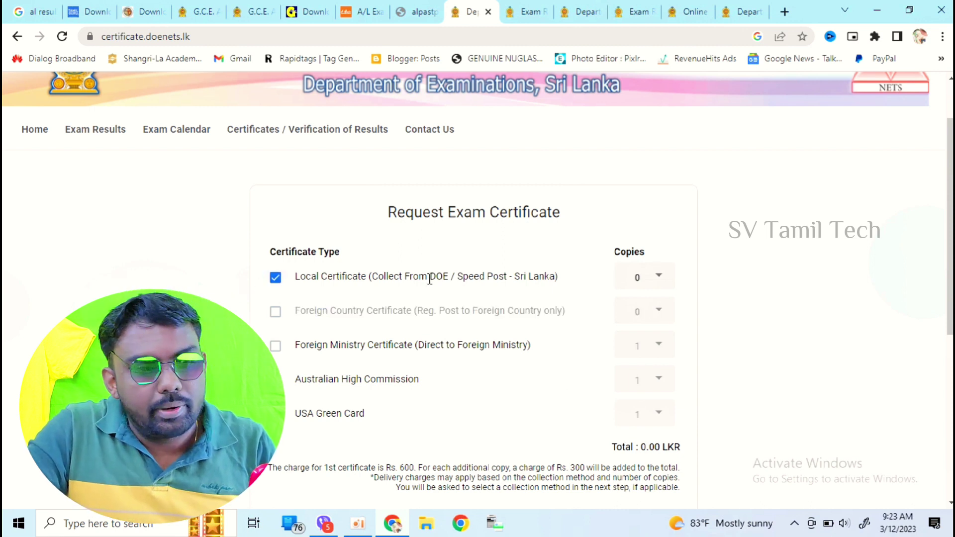
click(666, 286)
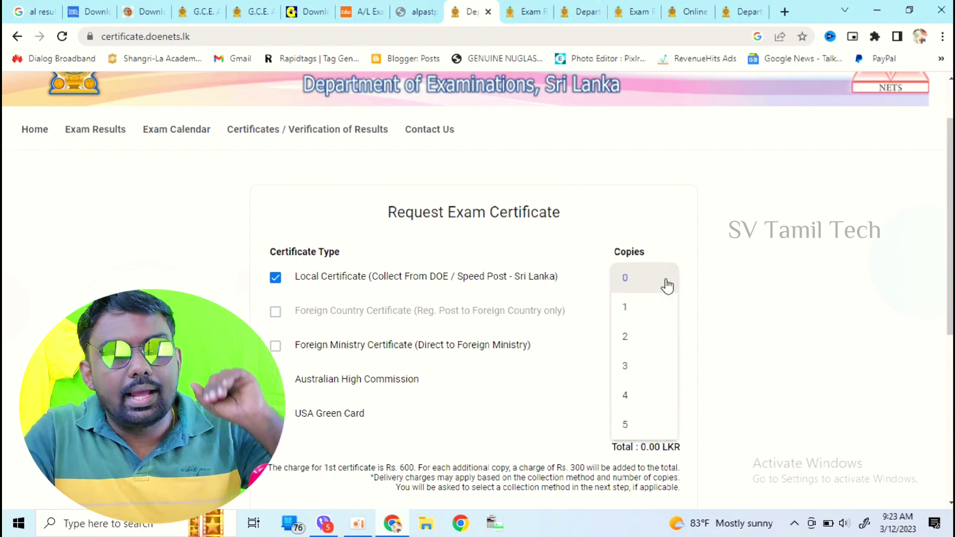
click(631, 304)
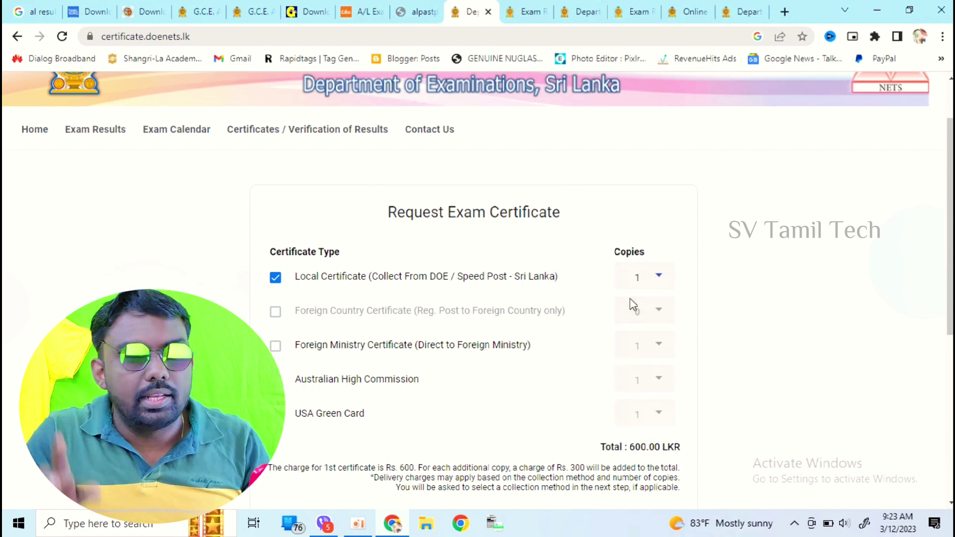
Step: Try 2, 3 and 5 copies of the Local Certificate to compare the total charges
click(646, 287)
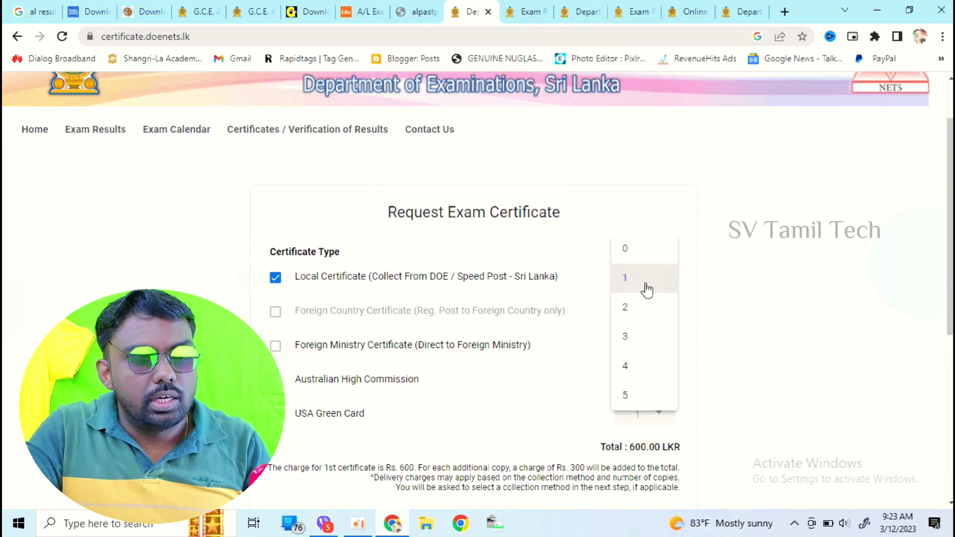
click(639, 312)
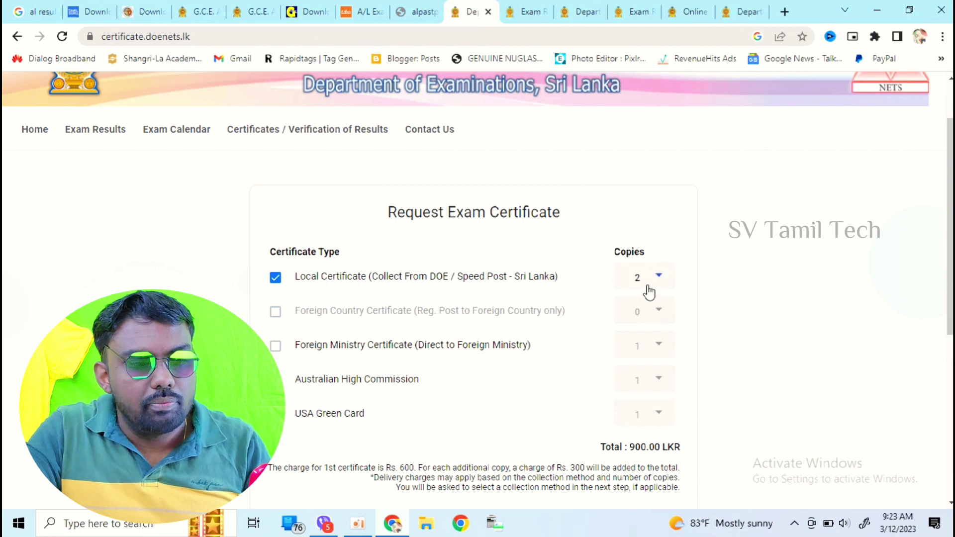
click(647, 288)
click(646, 308)
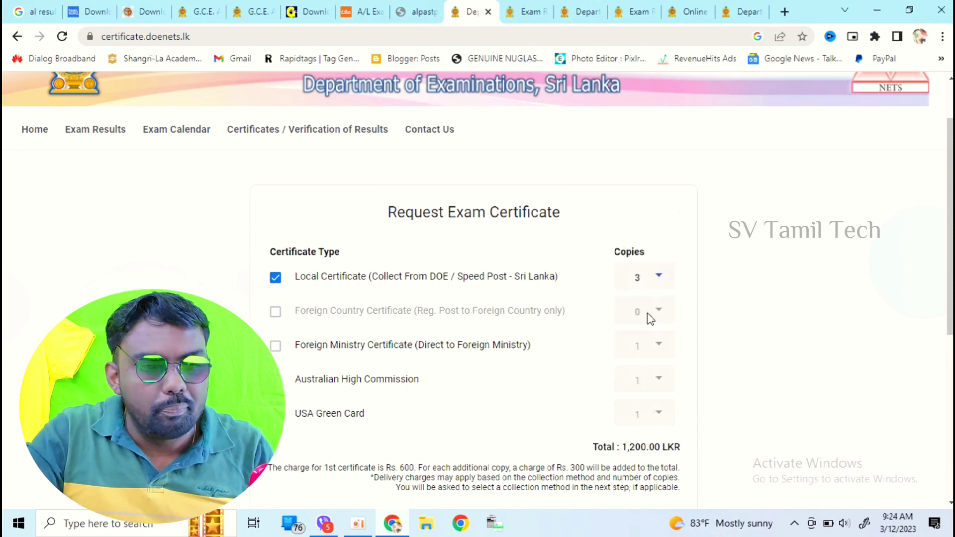
click(652, 292)
click(647, 344)
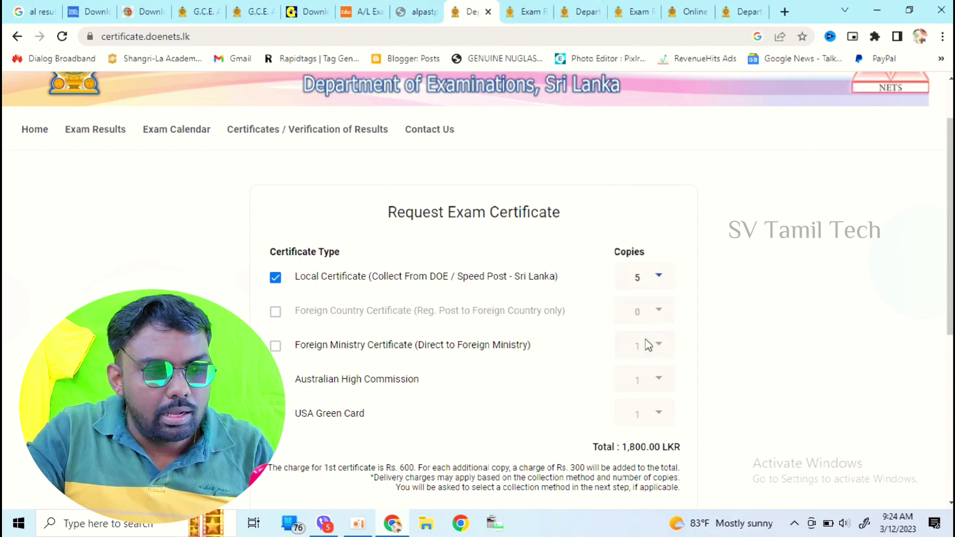
Step: Reset the Local Certificate copies to 0 and deselect that certificate type
click(650, 279)
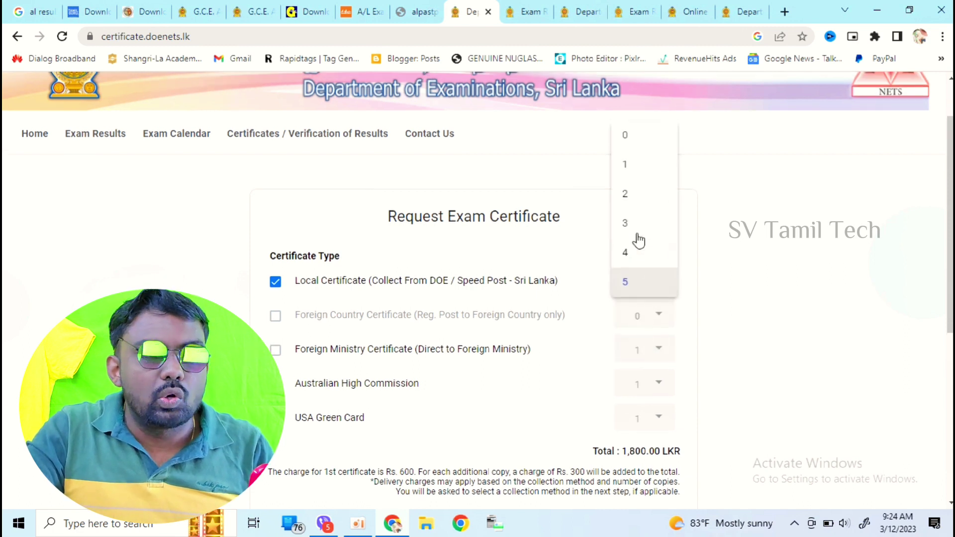
scroll(636, 209, up, 2)
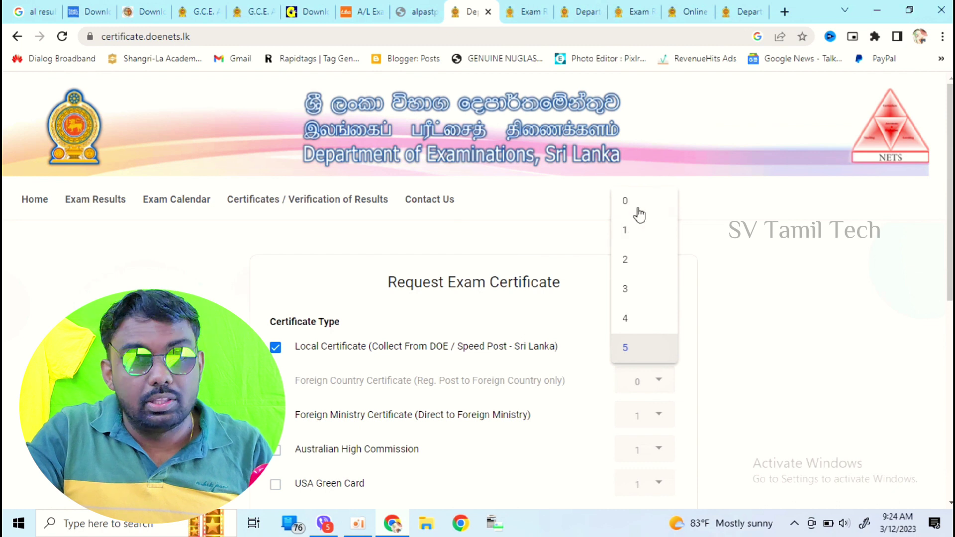
click(638, 211)
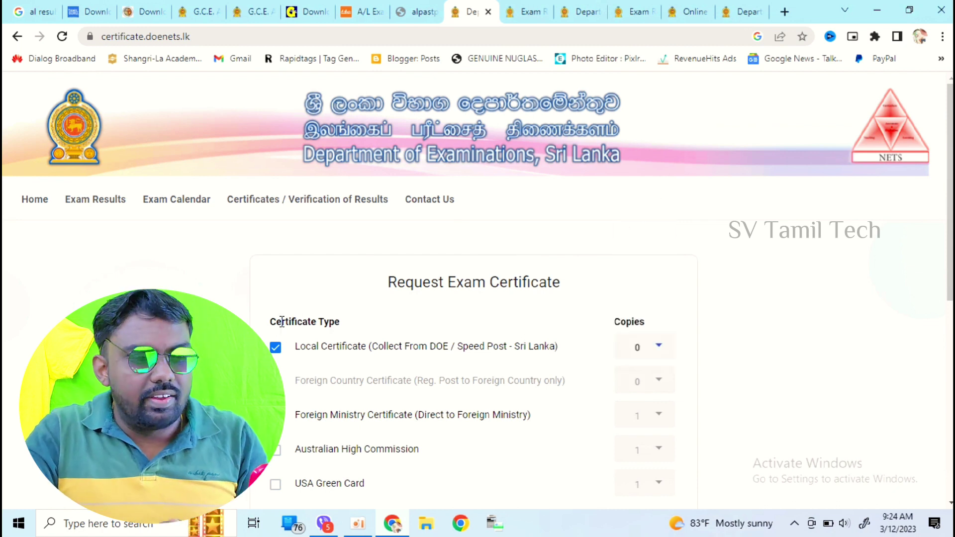
click(277, 348)
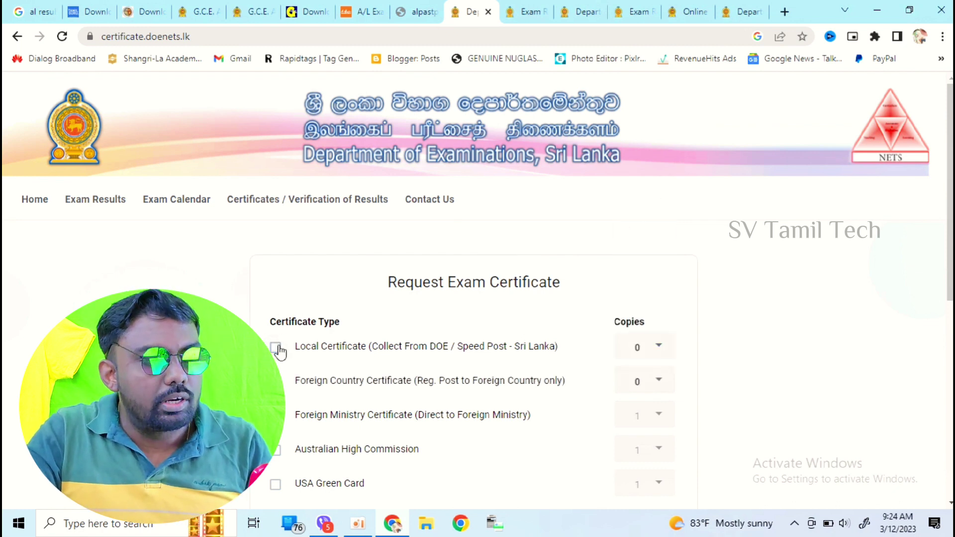
Step: Select the Foreign Country Certificate type and set its number of copies to 1
scroll(279, 351, down, 1)
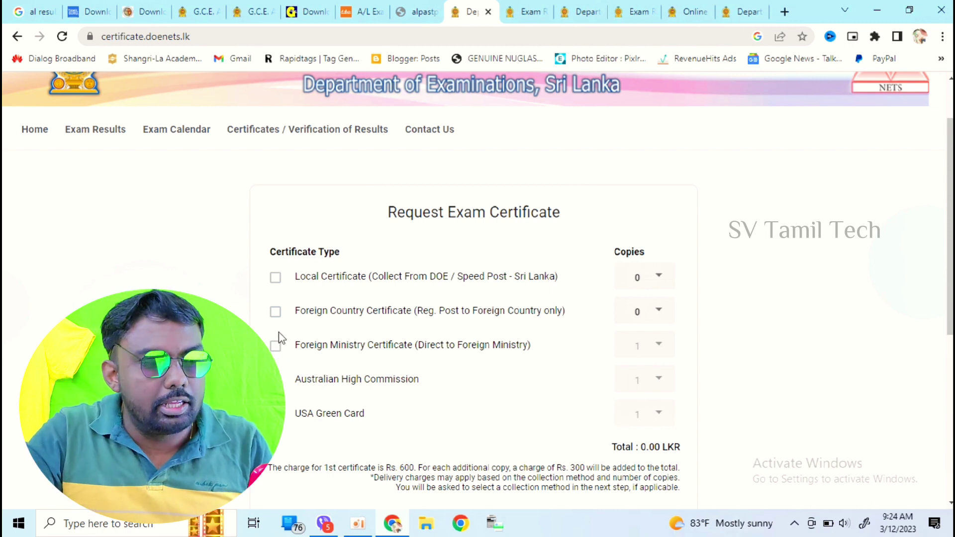
click(275, 311)
click(656, 313)
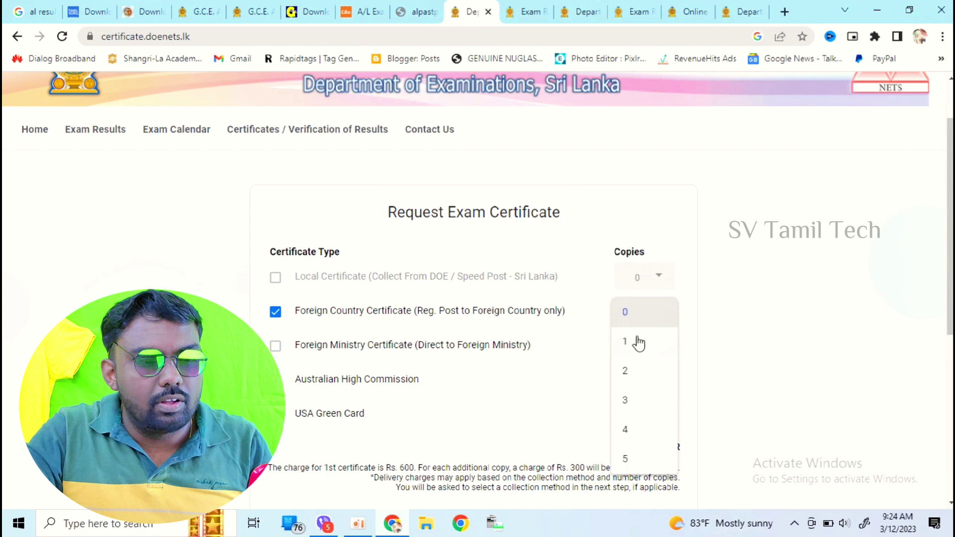
click(638, 343)
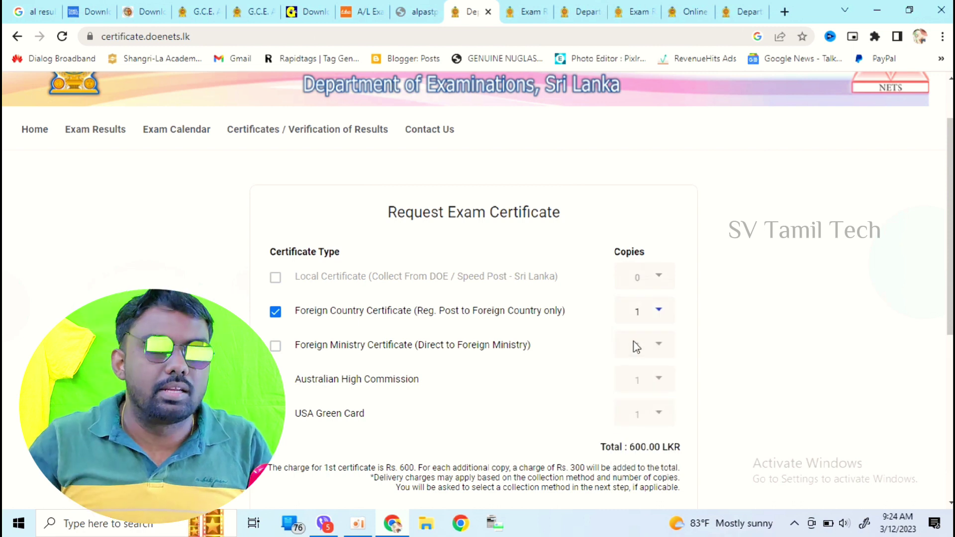
Step: Reset the Foreign Country Certificate copies to 0 and deselect that certificate type
click(644, 312)
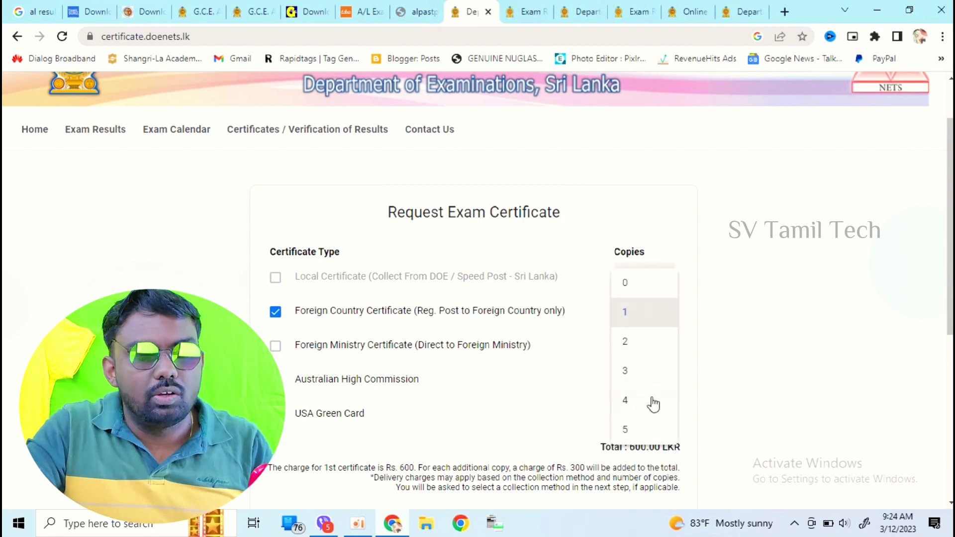
click(641, 284)
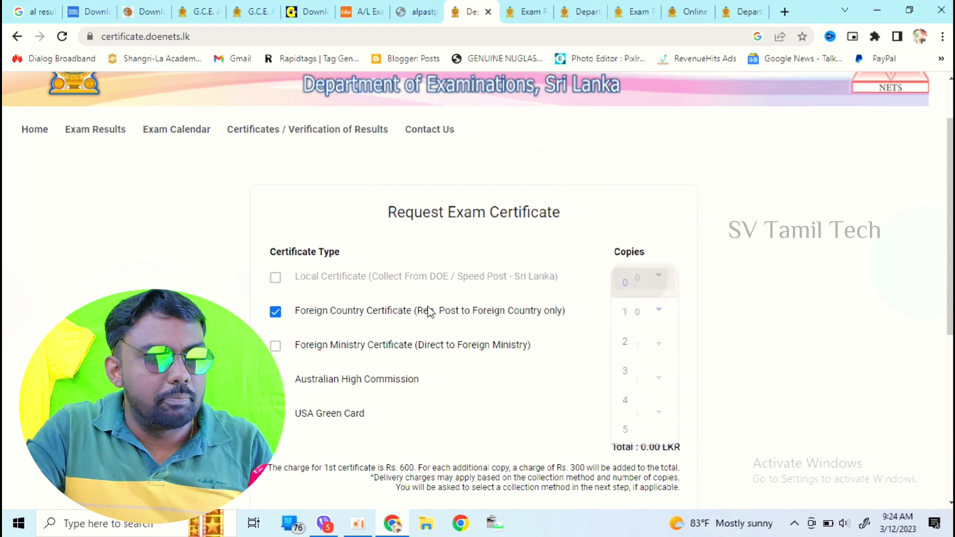
click(276, 313)
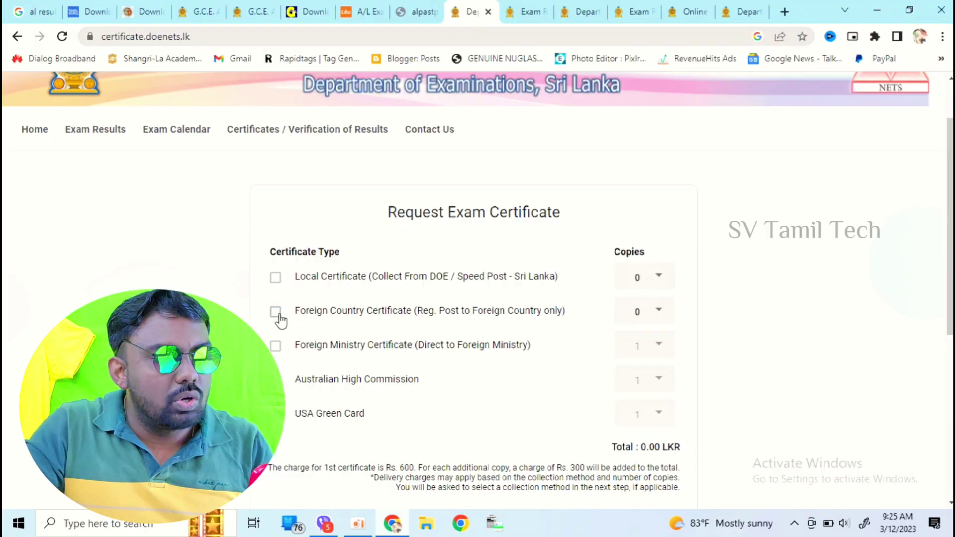
Step: Try the Foreign Ministry Certificate type to see its charge and deselect it again
click(276, 346)
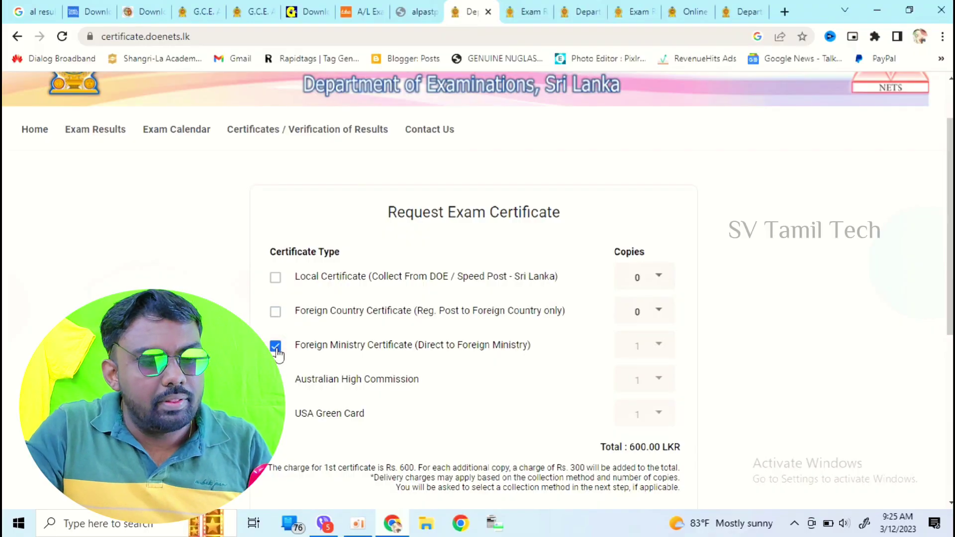
click(276, 347)
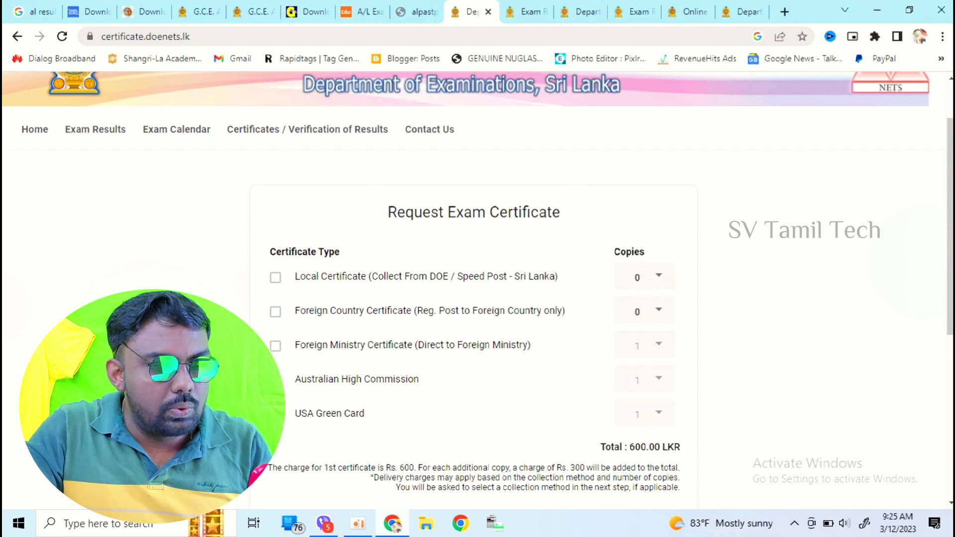
Step: Select the Local Certificate type, set its number of copies to 1 and confirm the certificate request
scroll(269, 270, down, 1)
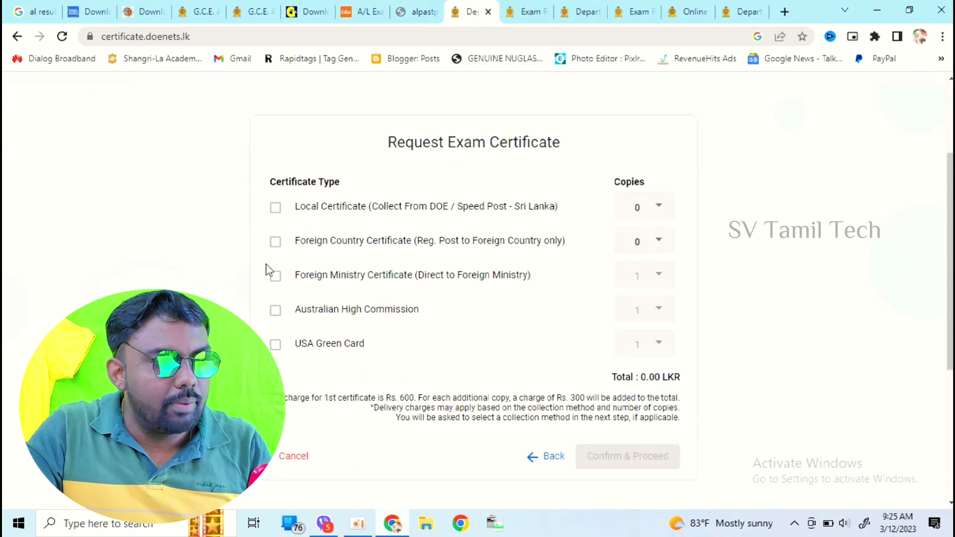
click(275, 208)
click(644, 214)
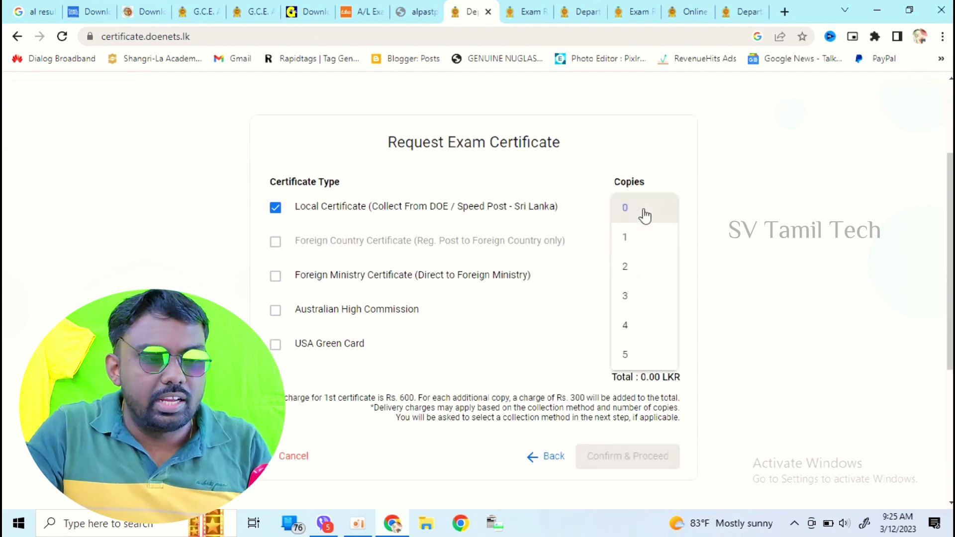
click(639, 243)
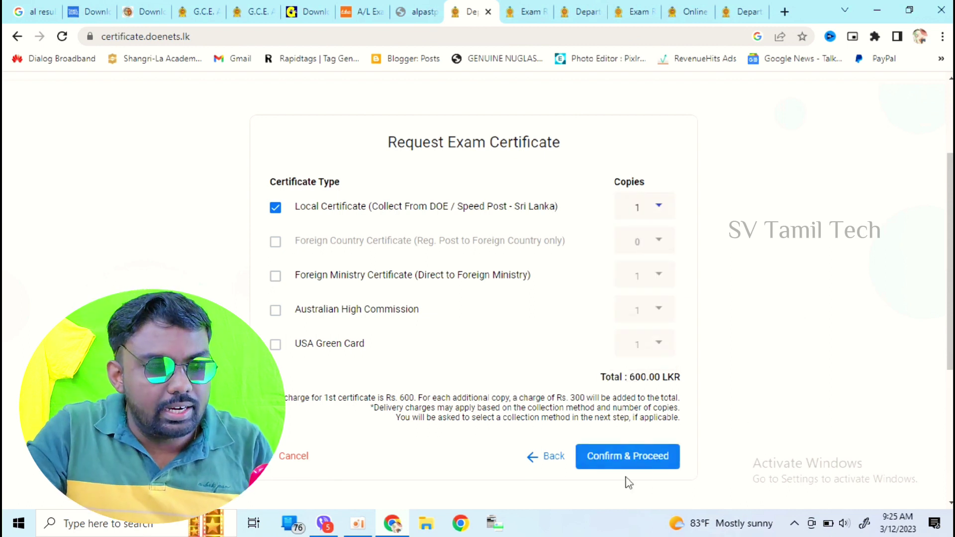
click(624, 459)
Step: Choose Speed Post / EMS / Airmail as the collection method and proceed to the delivery address
scroll(626, 462, down, 3)
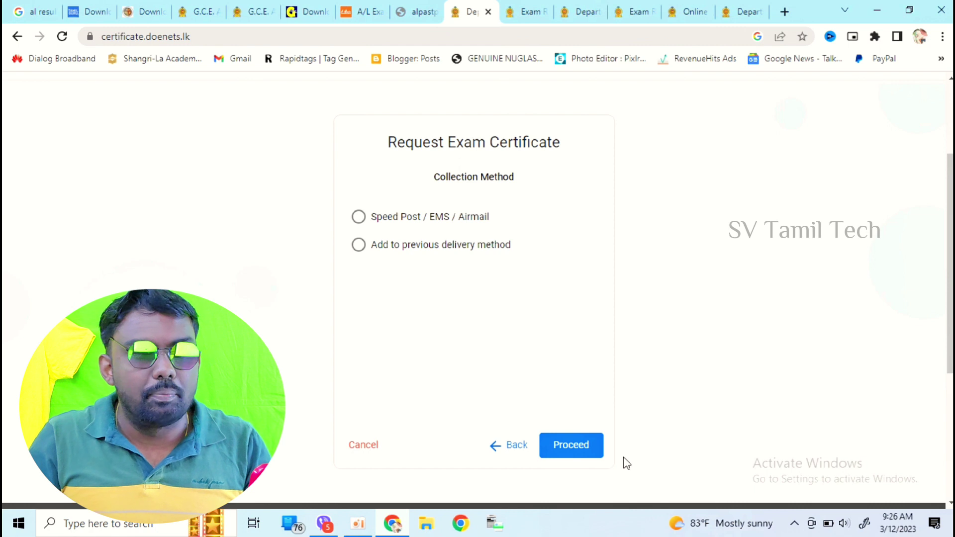
click(444, 229)
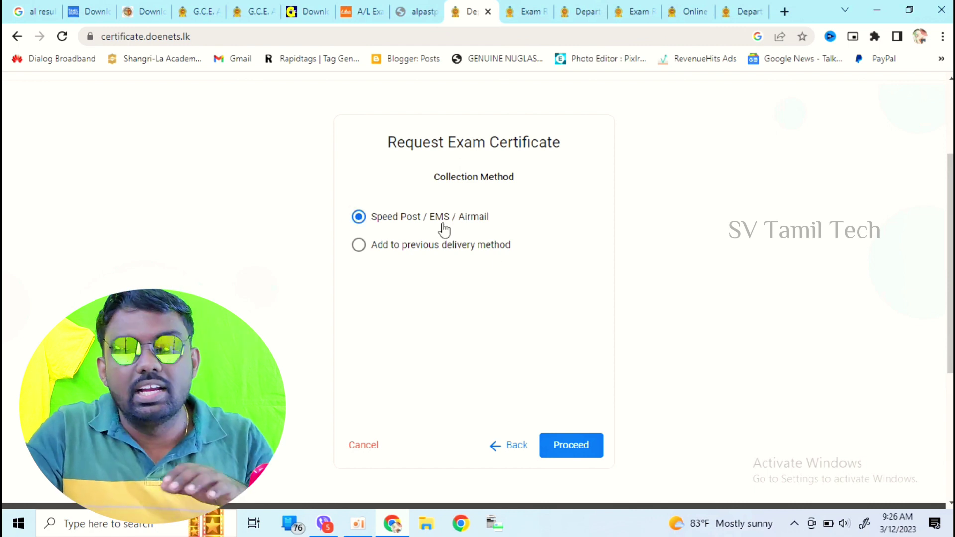
click(566, 452)
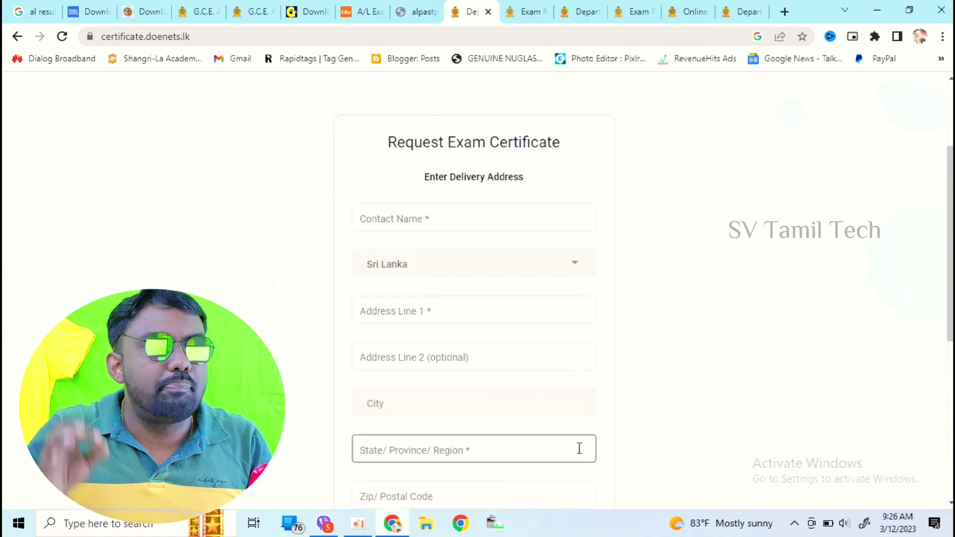
Step: Examine which fields the delivery address form asks for, from contact name to postal code
scroll(579, 448, down, 4)
scroll(579, 448, up, 4)
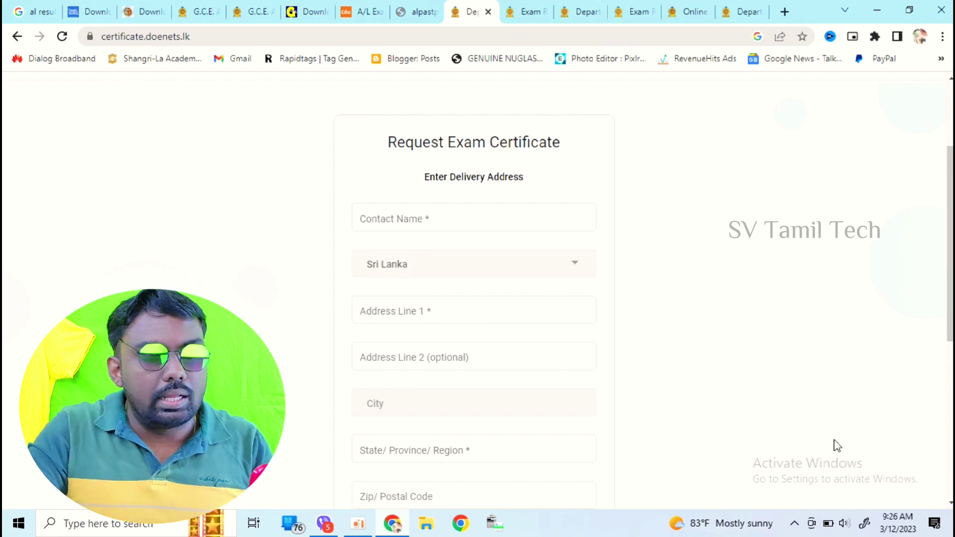
scroll(830, 455, down, 1)
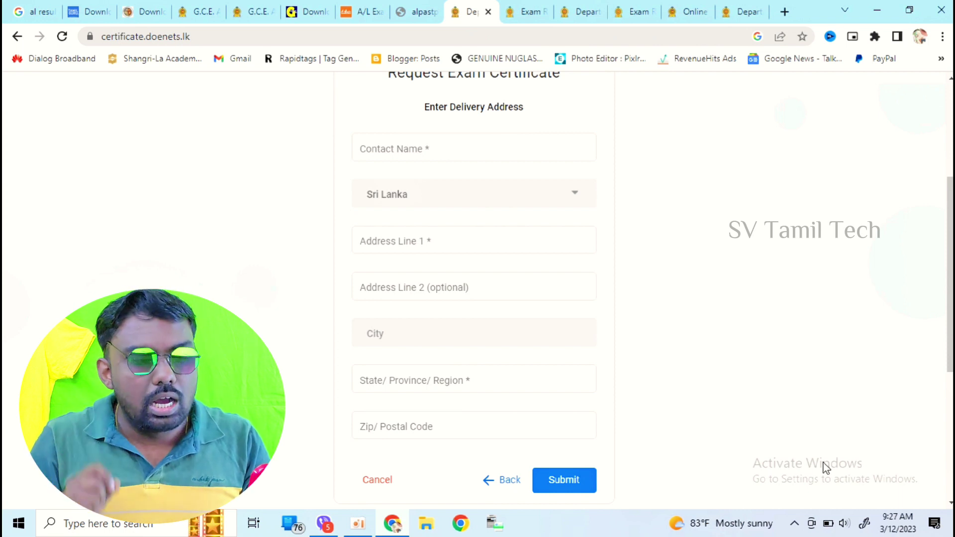
scroll(822, 462, down, 1)
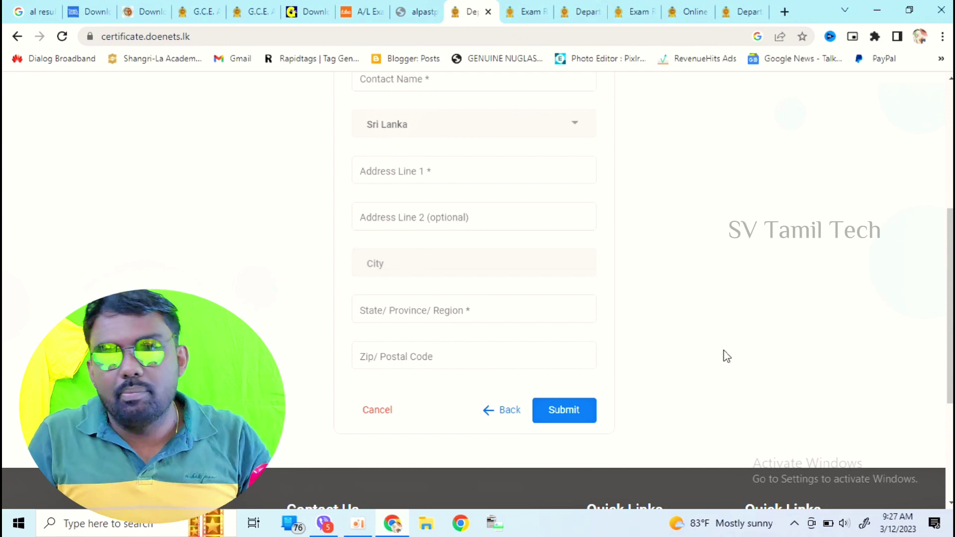
scroll(550, 324, up, 4)
scroll(545, 377, down, 3)
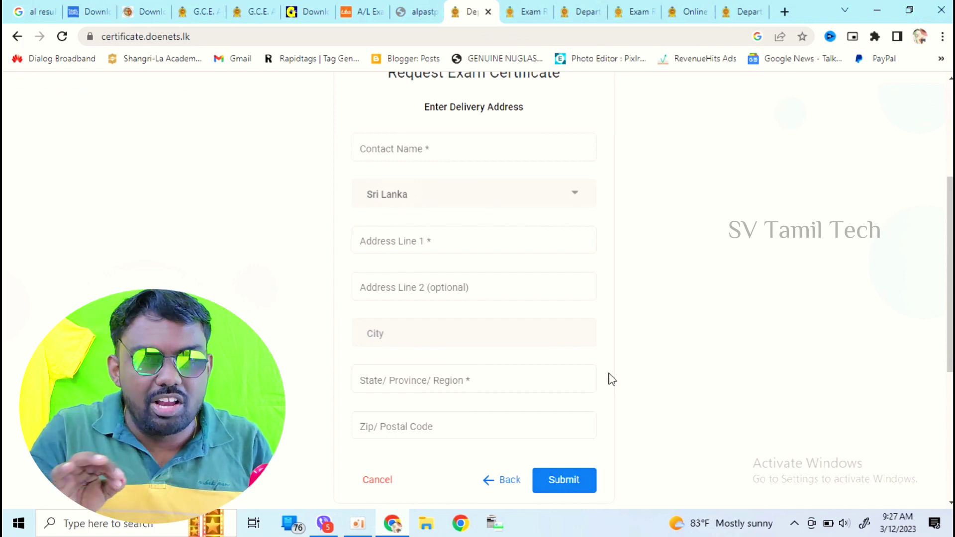
scroll(612, 379, up, 3)
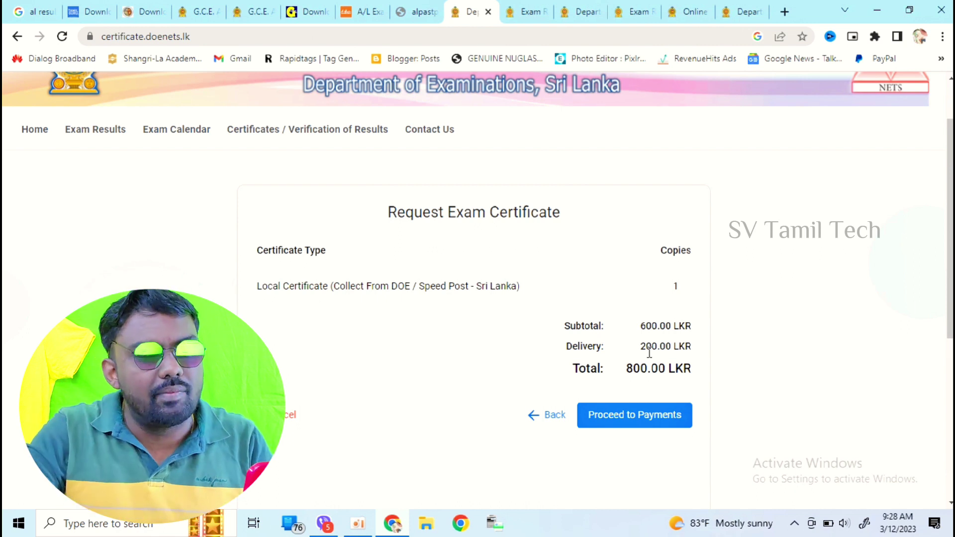
Step: Proceed from the order summary to payment and choose Credit/Debit Card (Visa/Mastercard) as the payment method
click(636, 420)
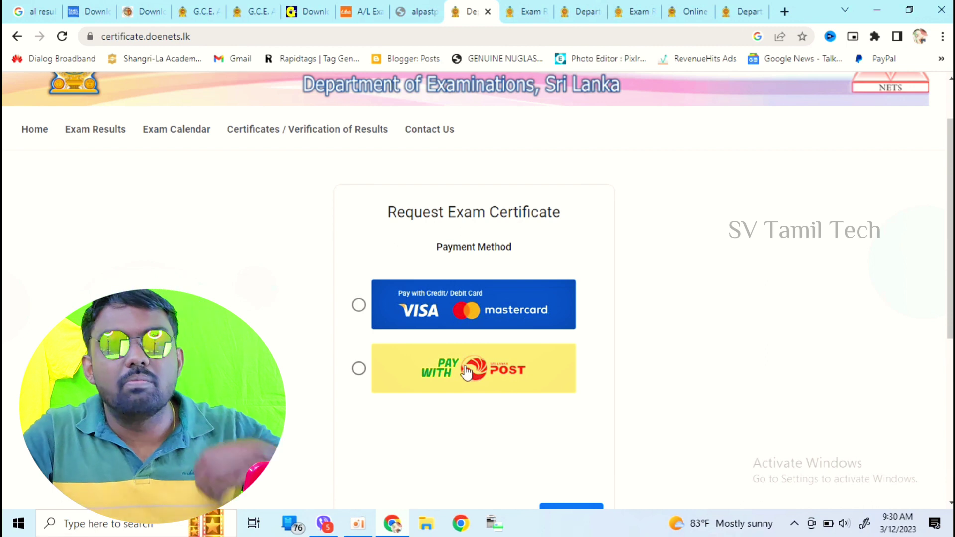
click(358, 305)
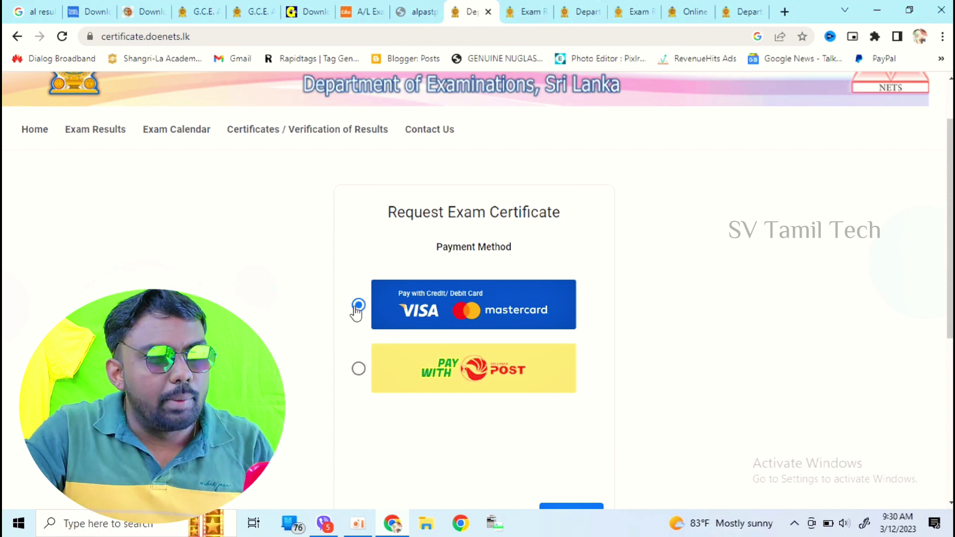
scroll(377, 289, down, 2)
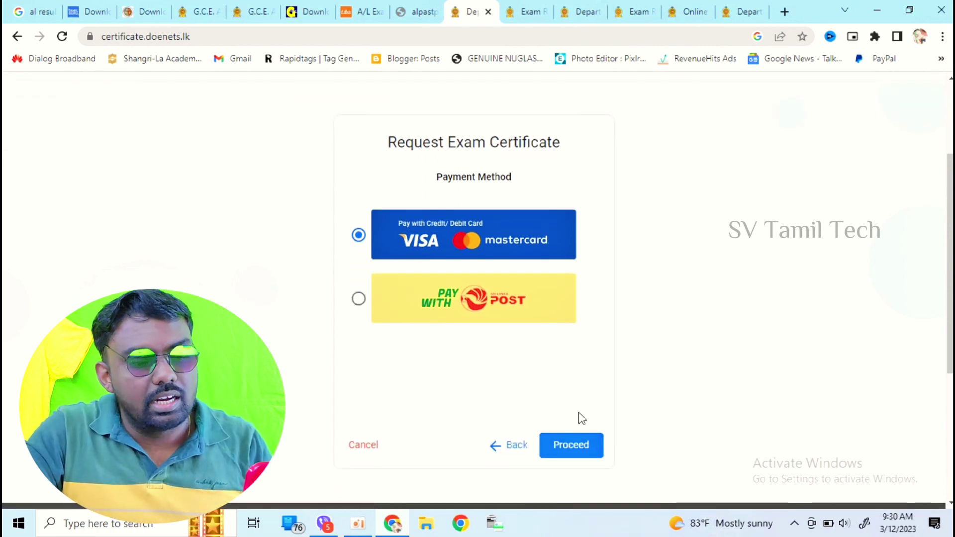
click(570, 456)
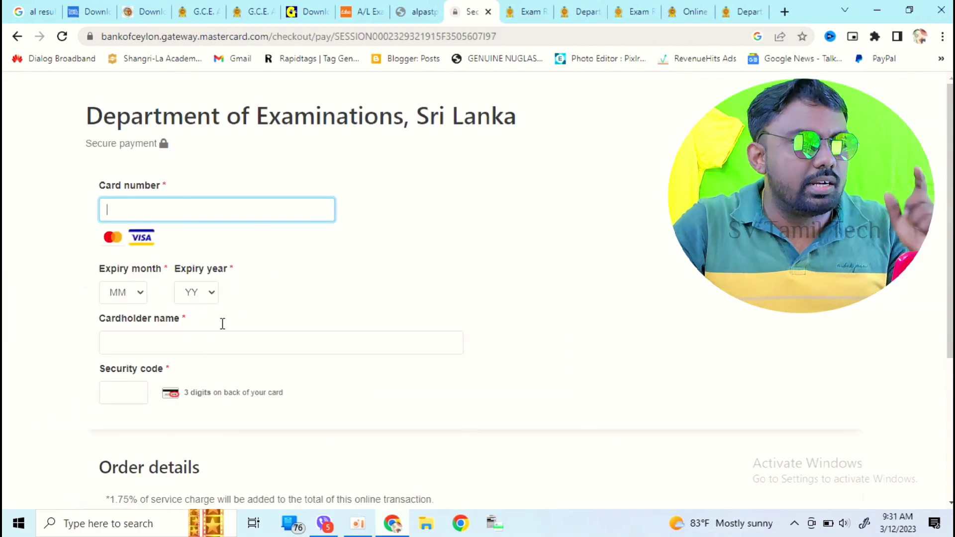
Step: Examine the secure payment page's card detail fields, service charge note and order total
scroll(584, 307, down, 1)
scroll(584, 306, down, 1)
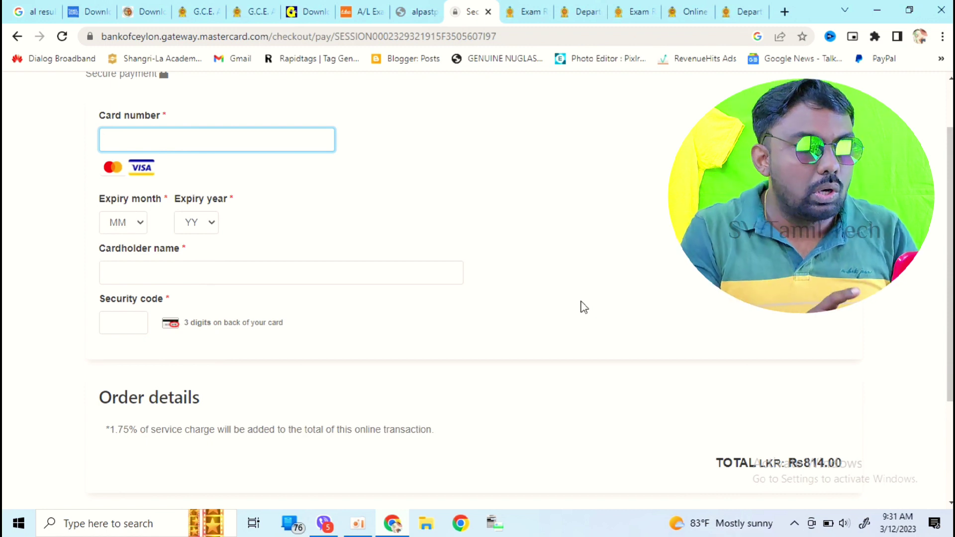
scroll(572, 315, down, 1)
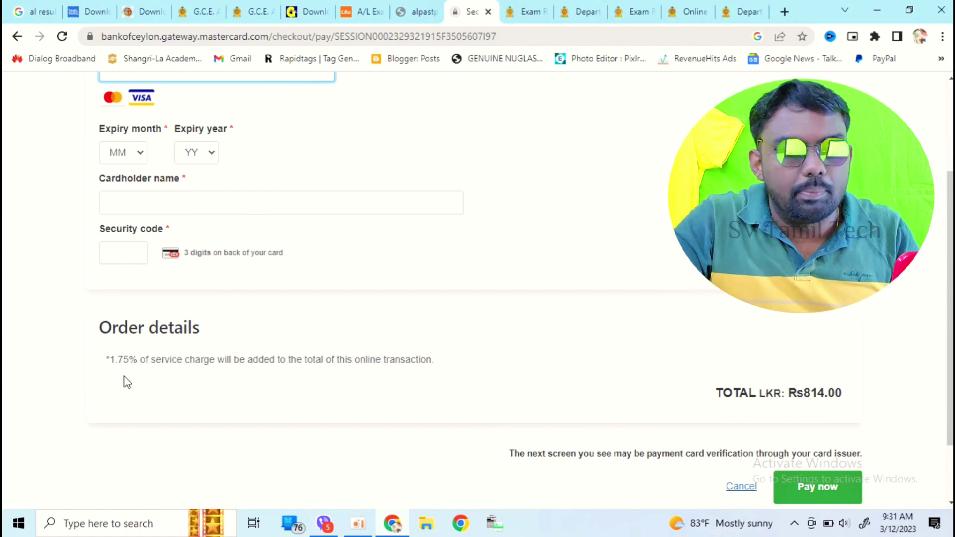
scroll(127, 382, down, 2)
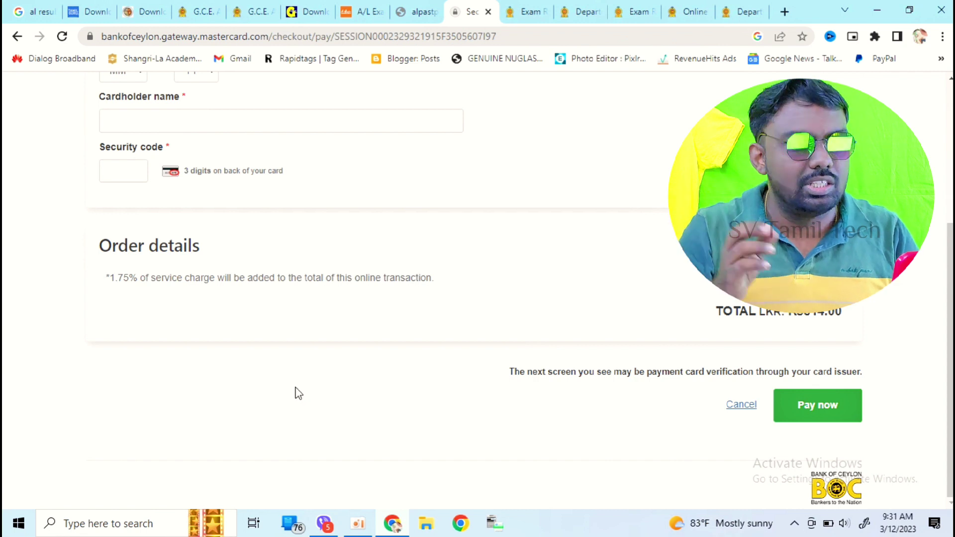
scroll(298, 393, up, 5)
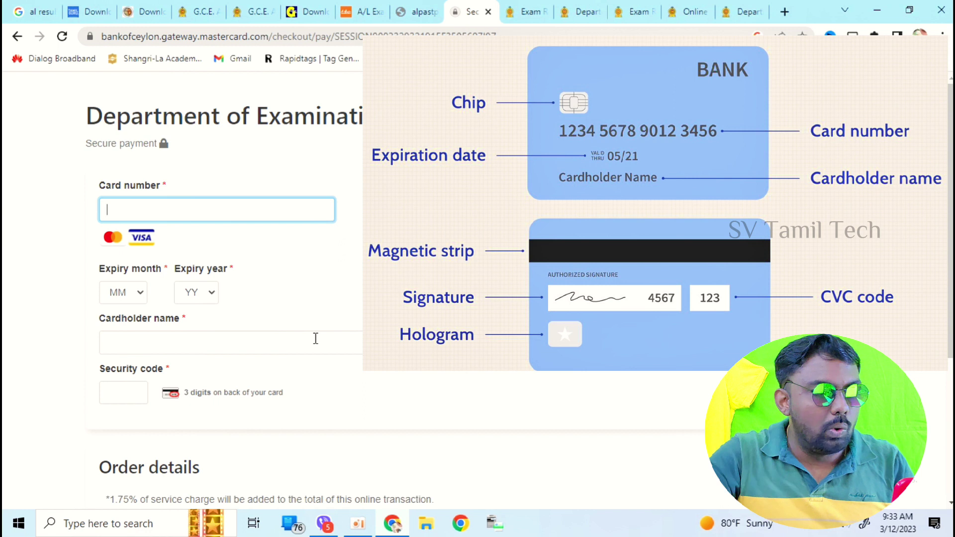
scroll(314, 338, down, 1)
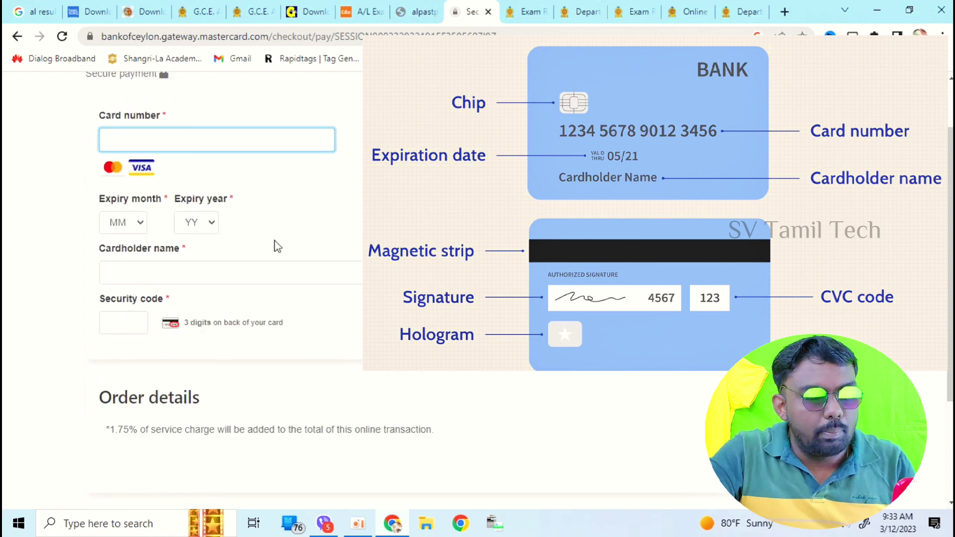
scroll(275, 246, down, 2)
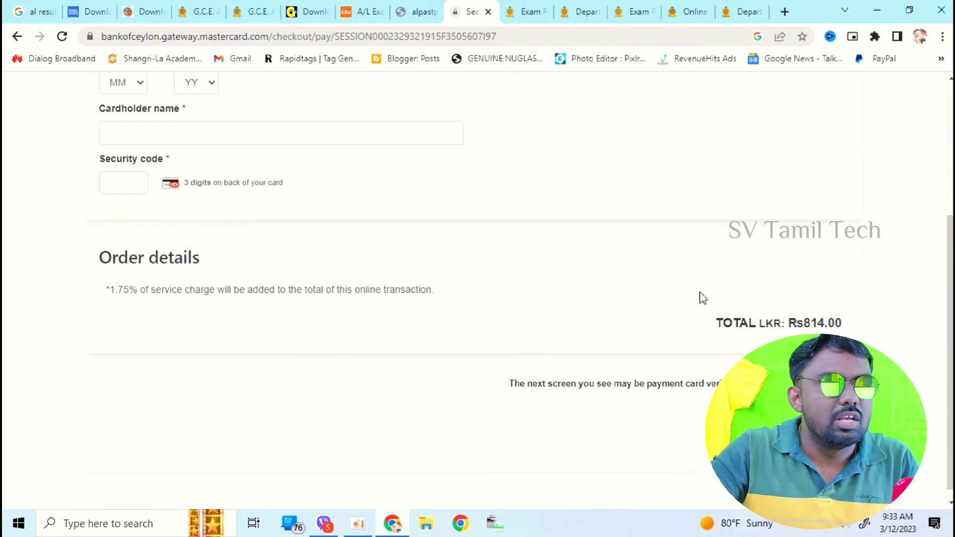
scroll(523, 153, up, 5)
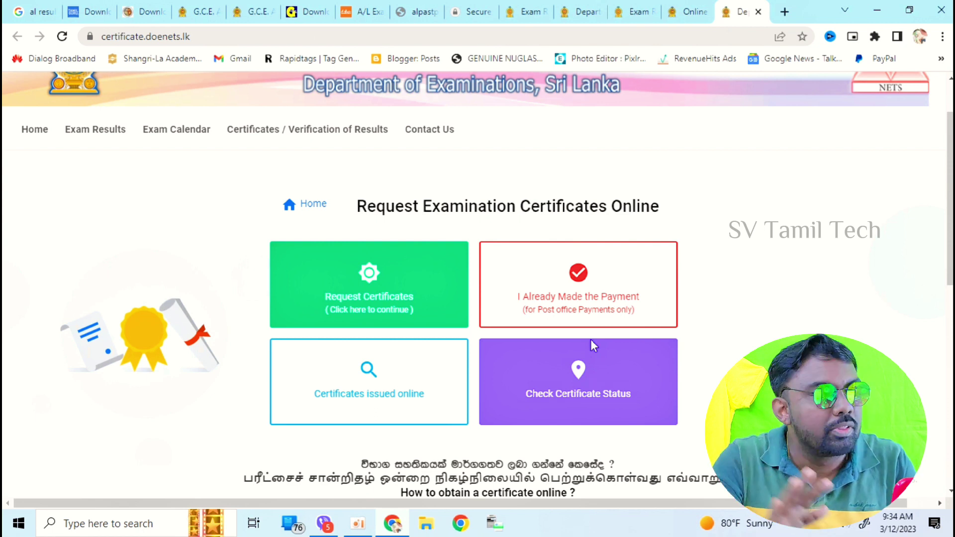
Step: View the I Already Made the Payment form for post office payments and go back
click(594, 313)
scroll(482, 373, down, 3)
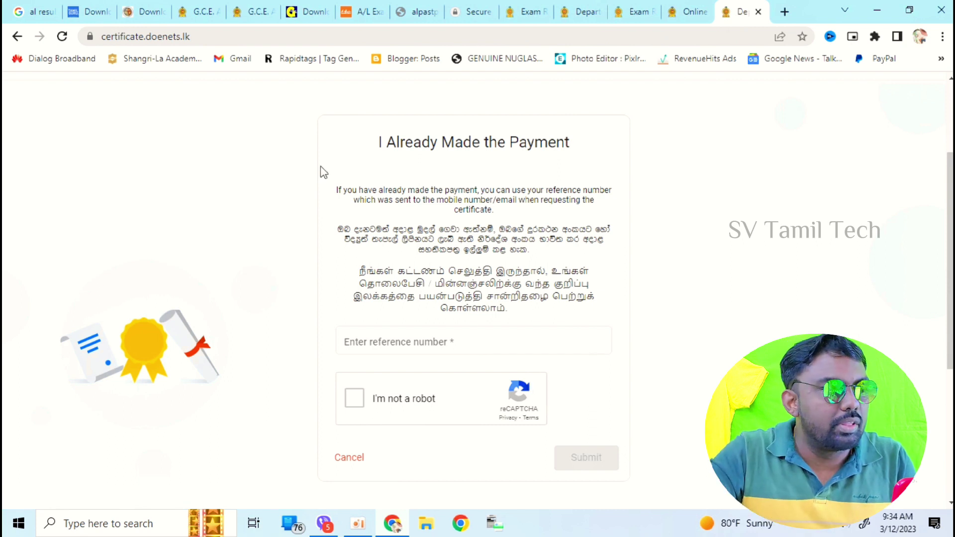
click(14, 36)
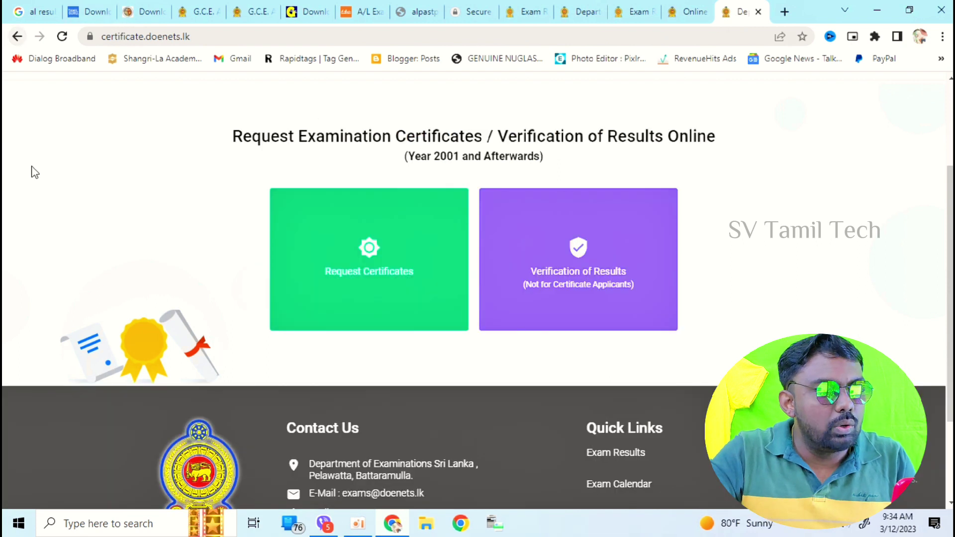
Step: Open Check Certificate Status from the certificate request options and review what the form requires
click(377, 249)
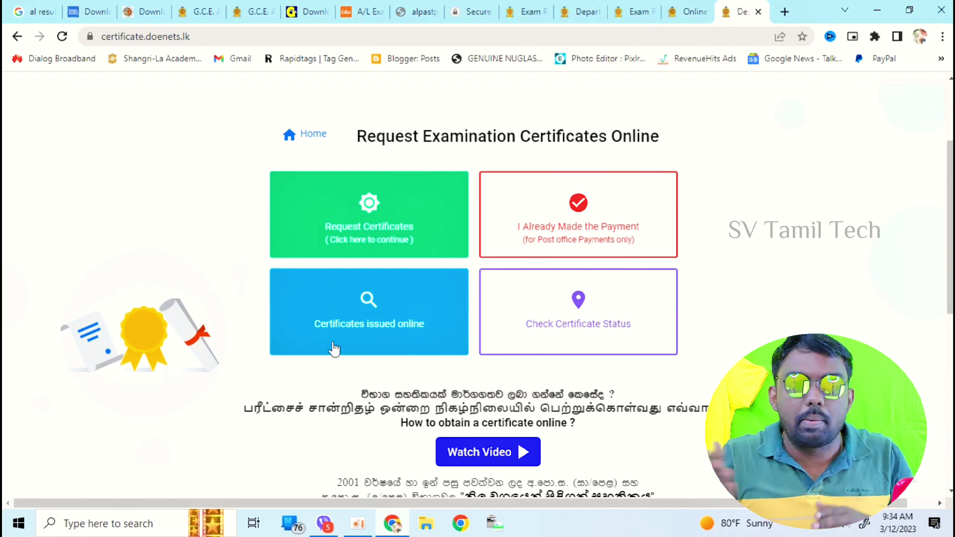
click(537, 329)
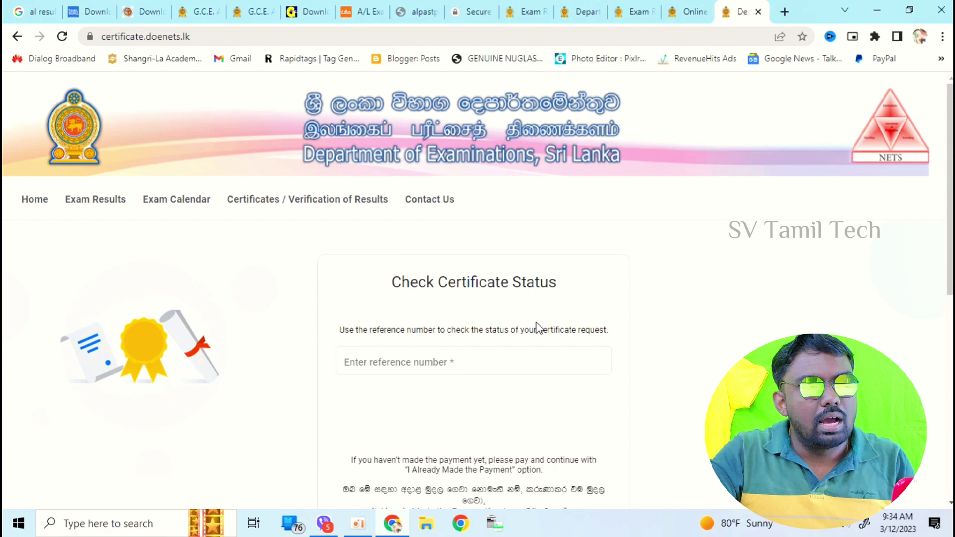
scroll(538, 328, down, 1)
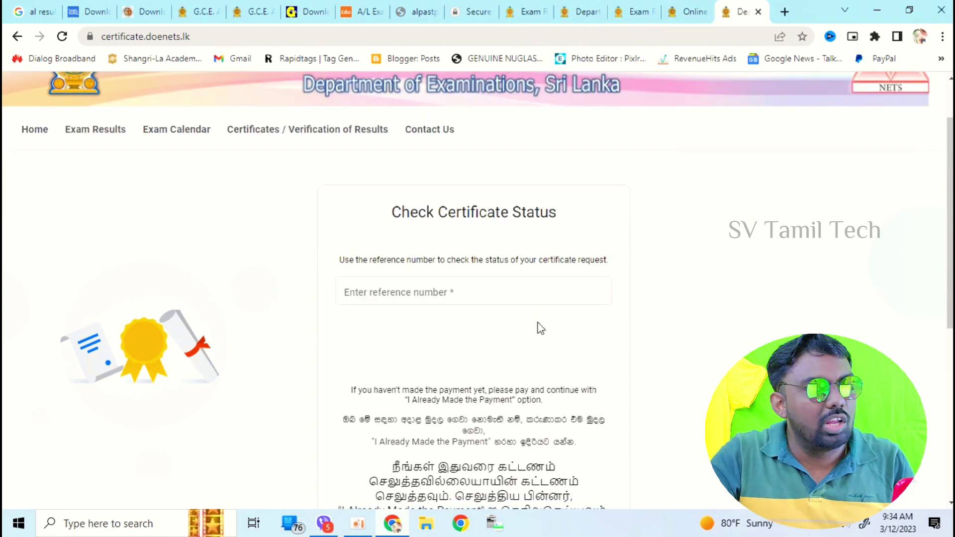
scroll(355, 346, down, 1)
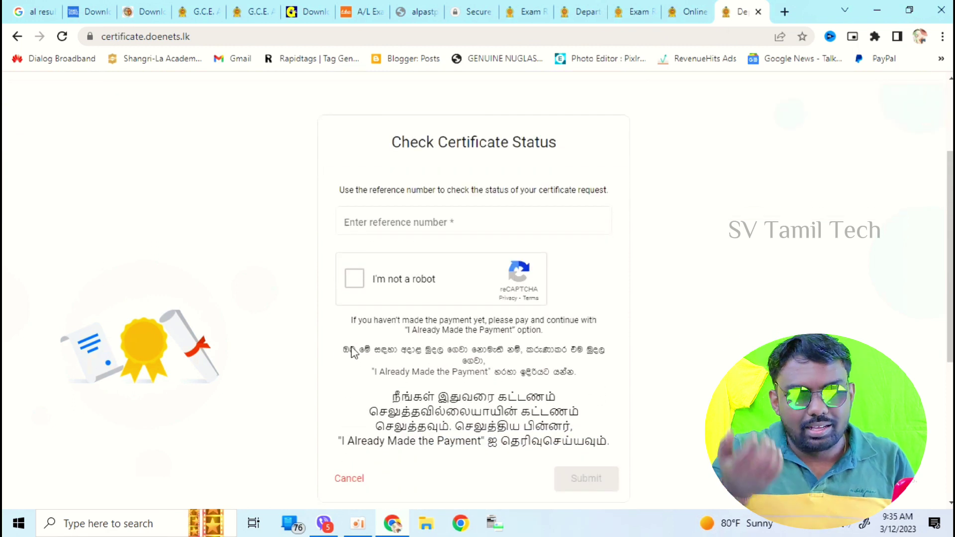